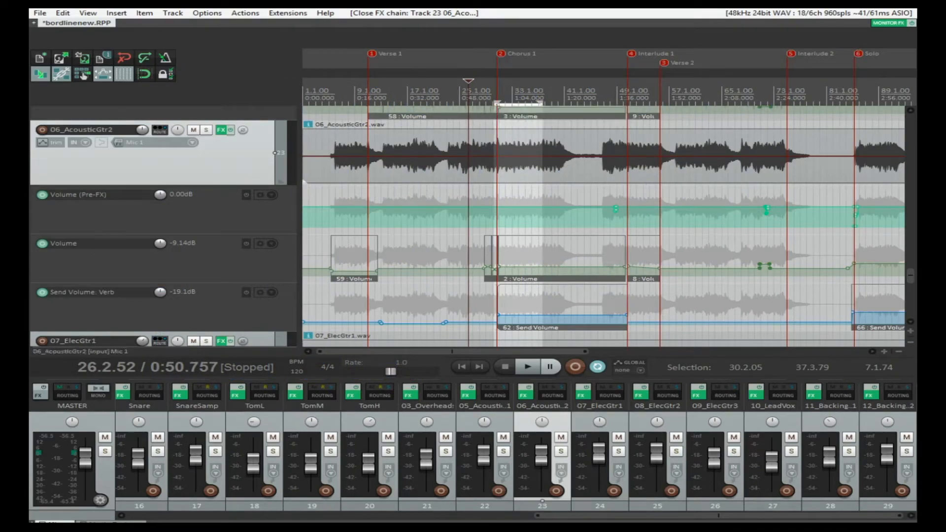
# Step: Switch to Firefox, browse the 'Mixing Secrets' Free Multitrack Download Library page, and return to REAPER
pyautogui.scroll(5, 192, 147)
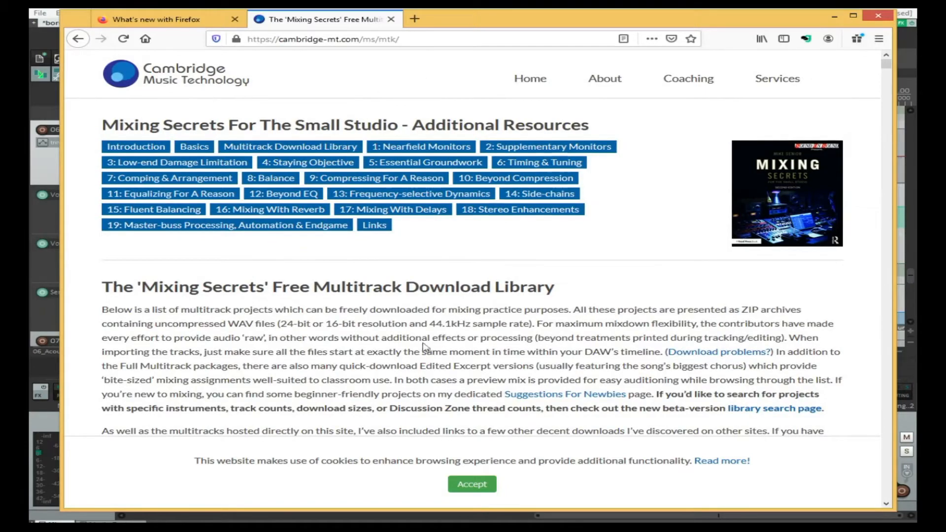
pyautogui.scroll(-15, 425, 348)
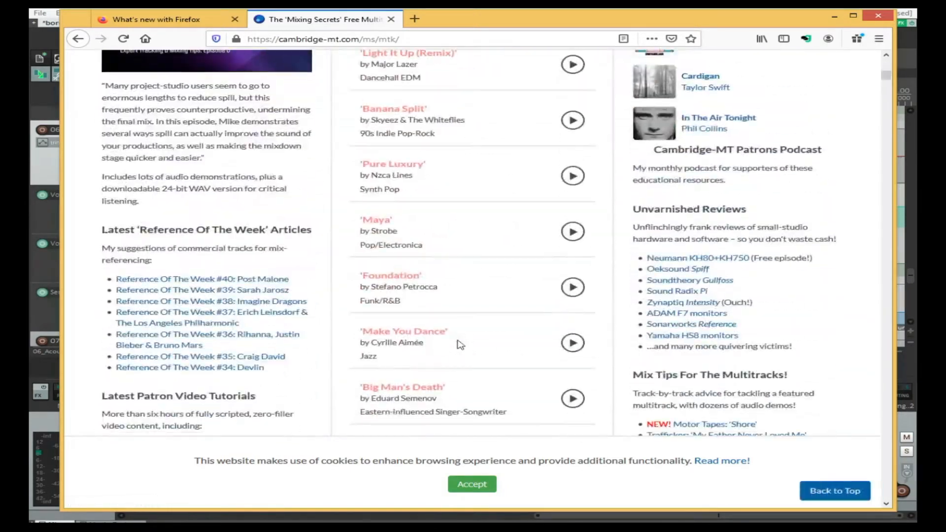
pyautogui.scroll(-4, 461, 344)
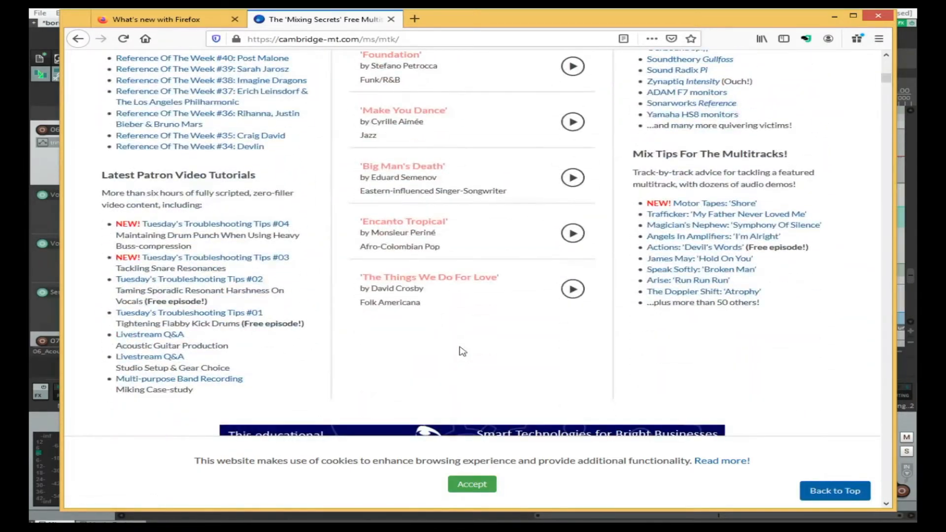
pyautogui.scroll(20, 463, 364)
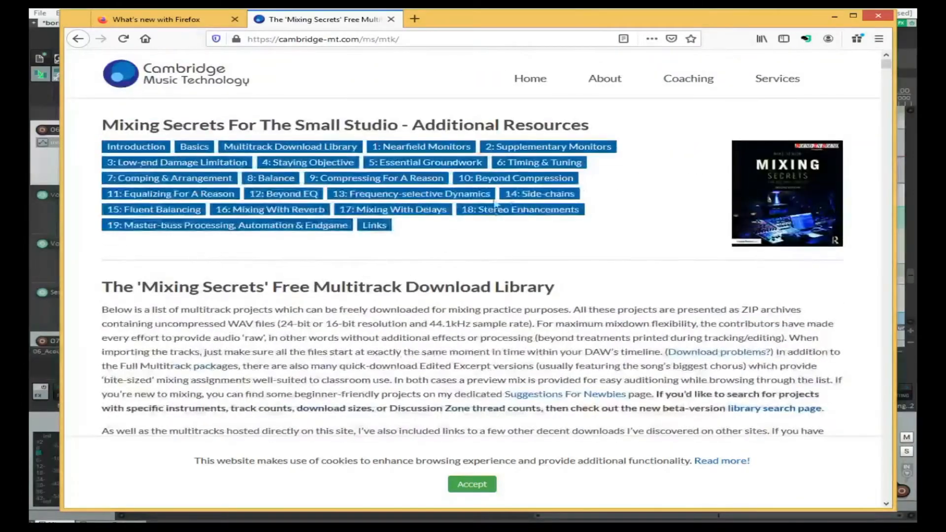
pyautogui.hotkey('alt', 'Tab')
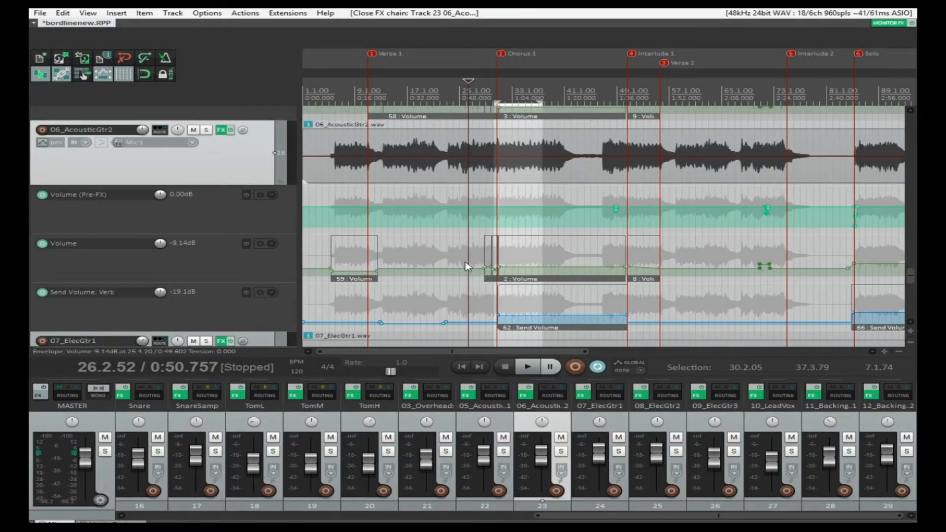
# Step: Play the full mix from just before Chorus 1 into the chorus while viewing the acoustic guitar's automation
pyautogui.press('space')
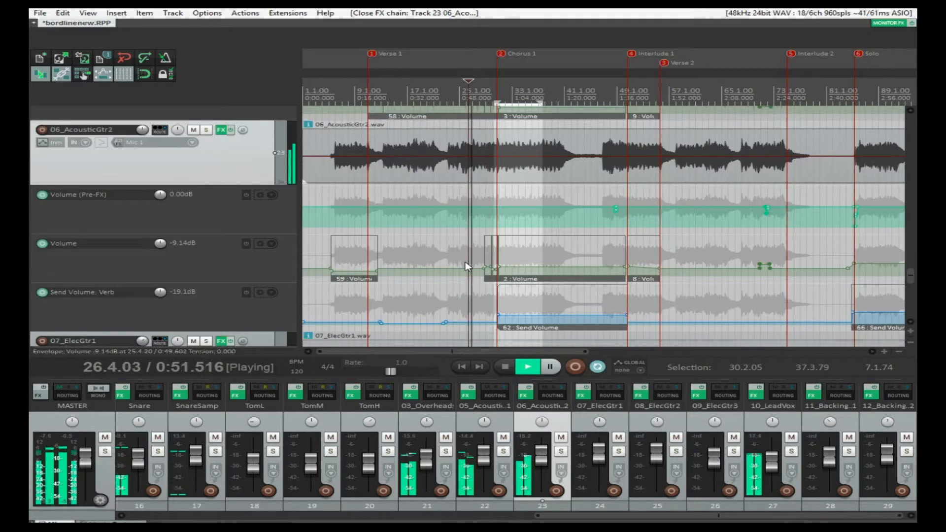
pyautogui.press('space')
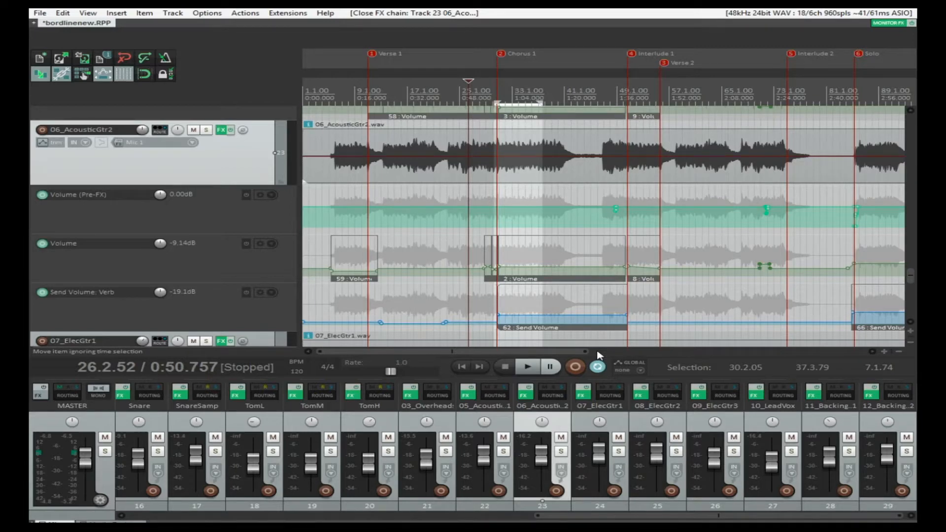
pyautogui.press('space')
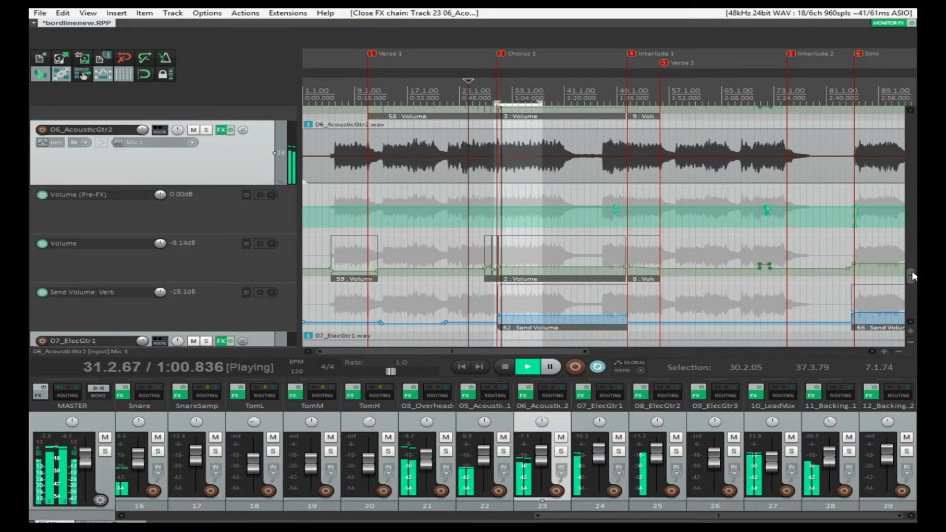
pyautogui.moveTo(913, 277); pyautogui.dragTo(913, 279)
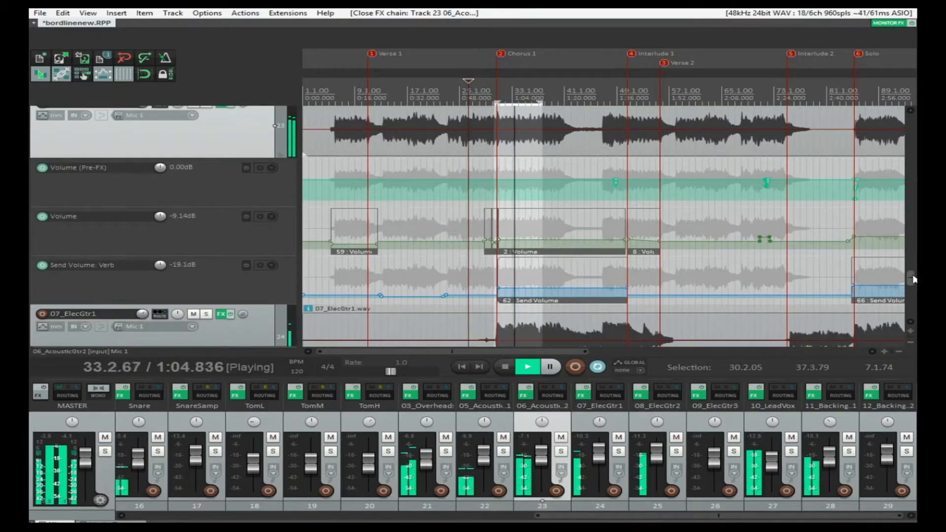
pyautogui.scroll(2, 587, 288)
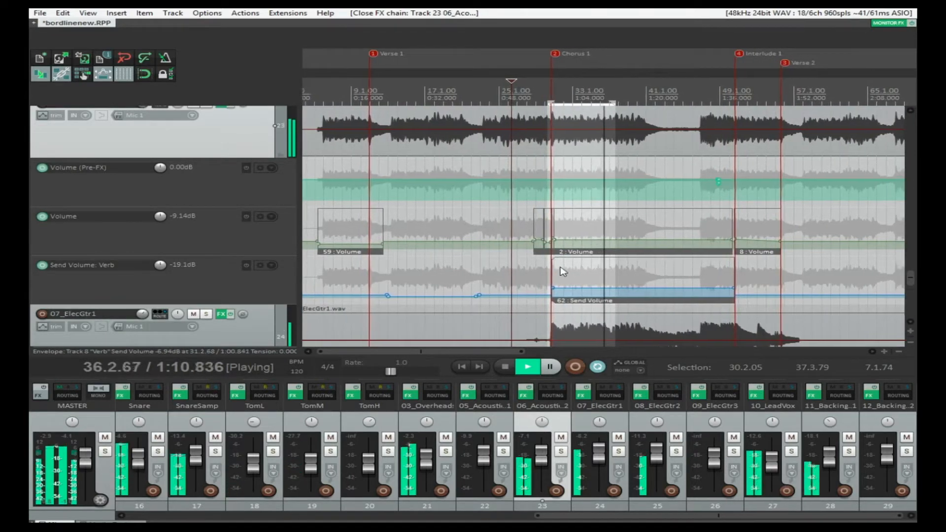
pyautogui.press('space')
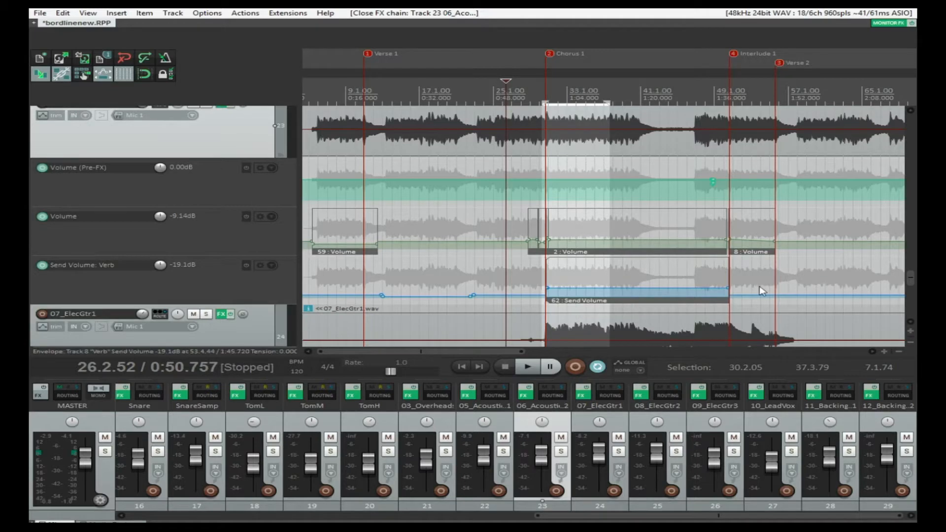
# Step: Solo the 06_AcousticGtr2 track and play it from the start of Chorus 1
pyautogui.scroll(-1, 913, 281)
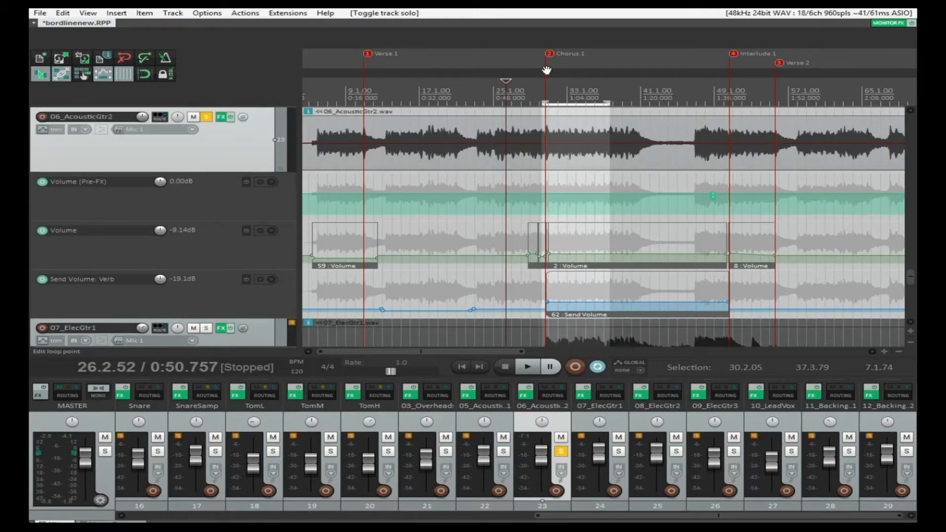
pyautogui.click(561, 97)
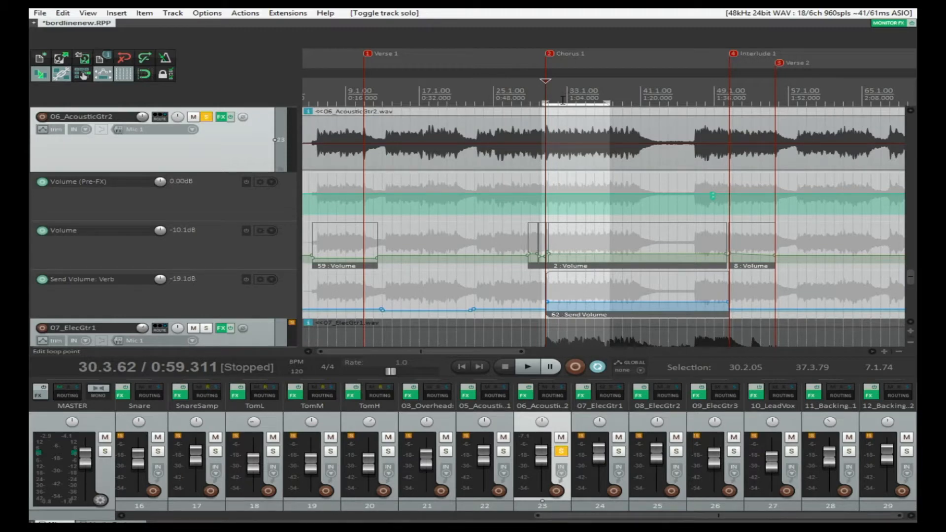
pyautogui.press('space')
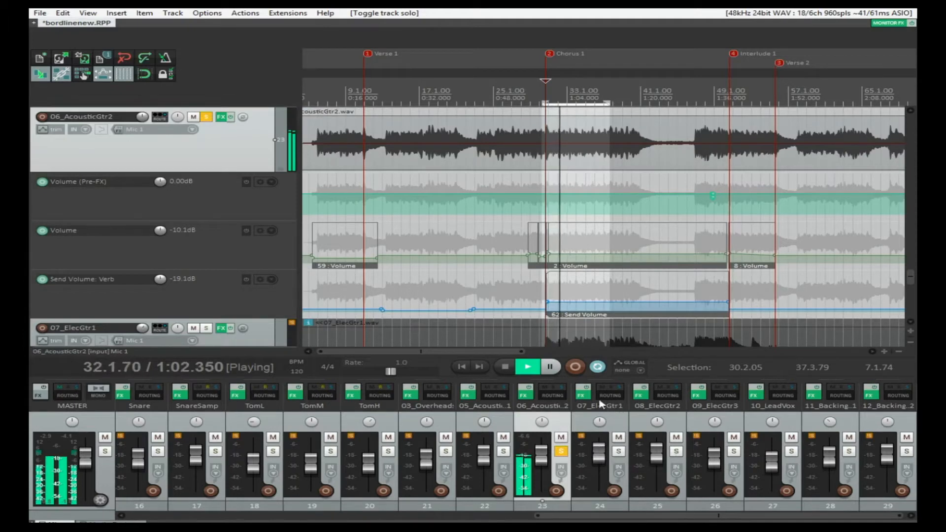
pyautogui.press('space')
# Step: Enable all four effects in the 06_AcousticGtr2 FX chain and audition the track with the Red 3 Compressor displayed
pyautogui.click(526, 395)
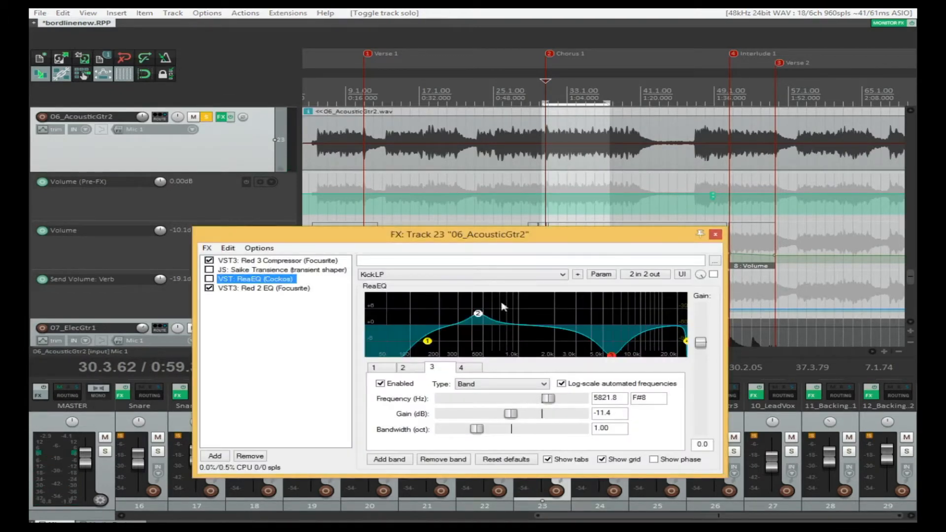
pyautogui.click(273, 261)
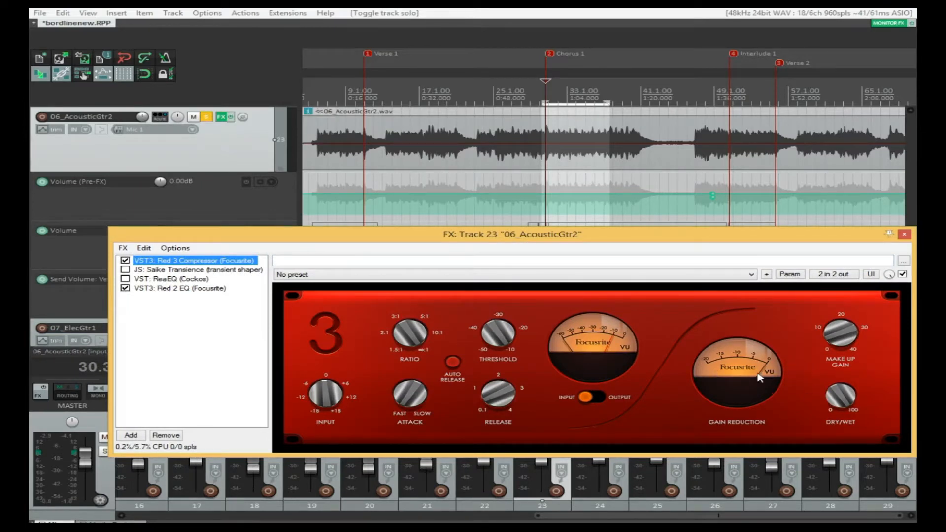
pyautogui.press('space')
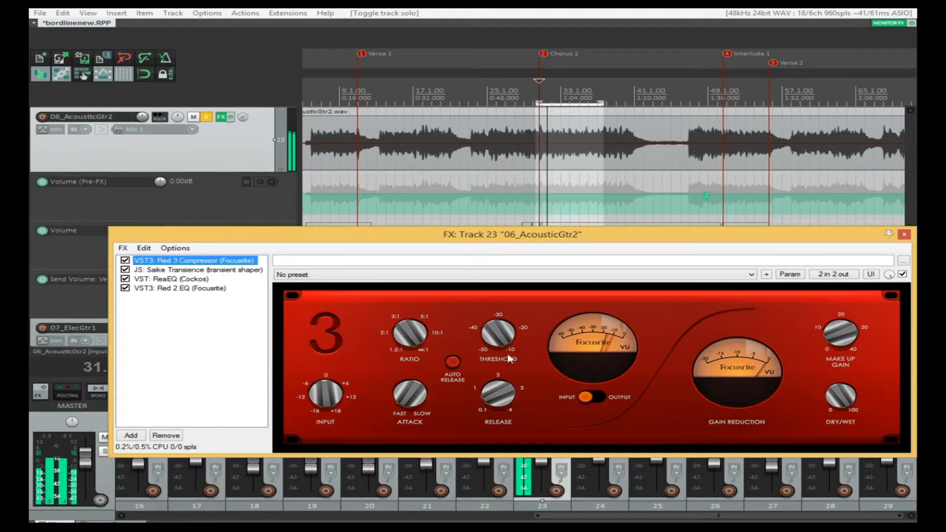
pyautogui.click(407, 336)
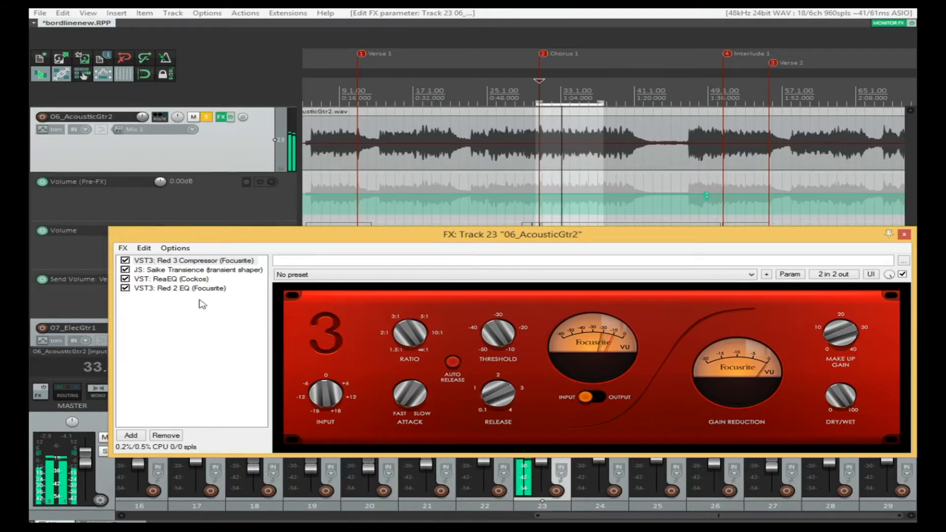
# Step: Raise Reduce / Enhance Attack to 1.0 in the Saike Transience transient shaper during playback
pyautogui.click(251, 271)
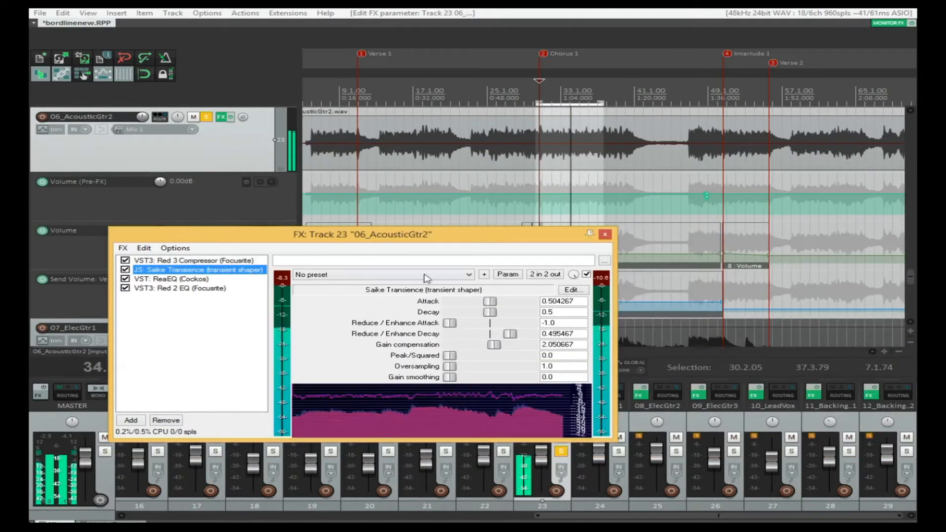
pyautogui.click(450, 326)
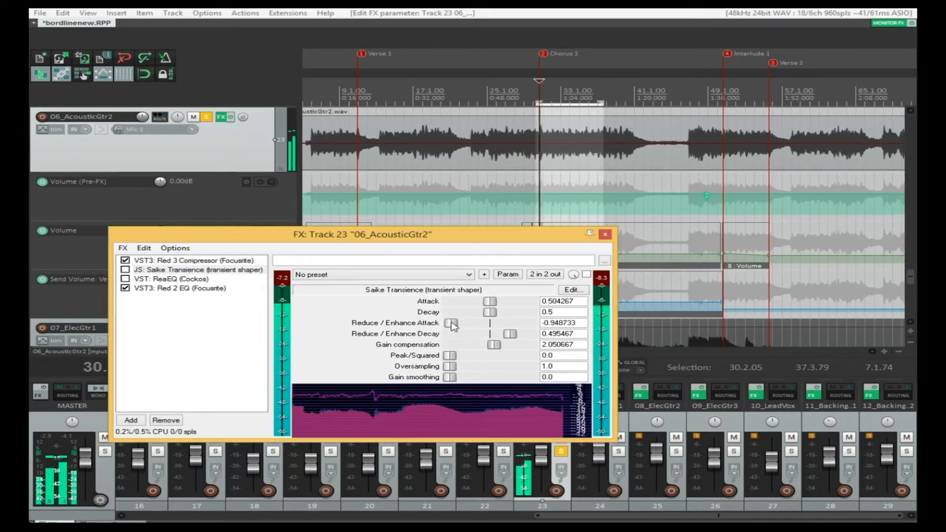
pyautogui.moveTo(450, 326); pyautogui.dragTo(493, 326)
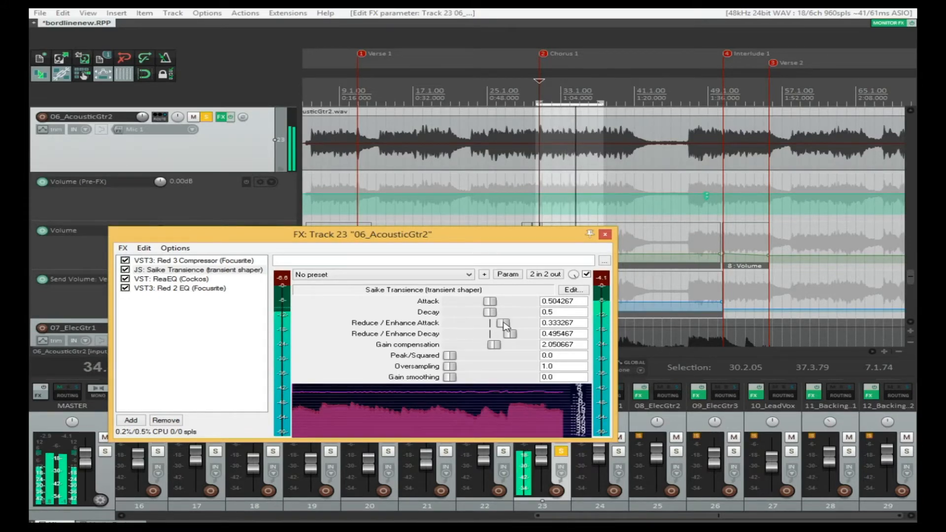
pyautogui.moveTo(493, 326); pyautogui.dragTo(533, 329)
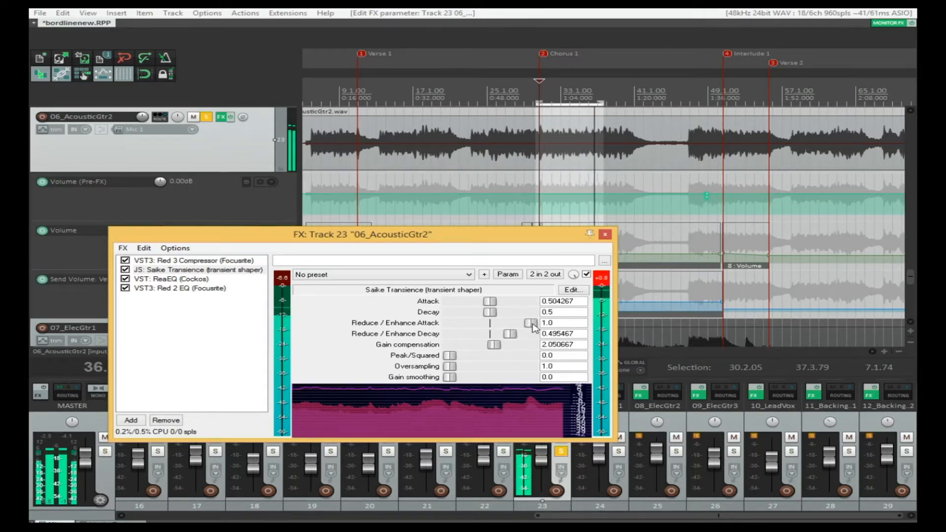
# Step: Set Reduce / Enhance Attack to -1.0 and compare the guitar with the transient shaper bypassed and enabled
pyautogui.moveTo(535, 327); pyautogui.dragTo(449, 329)
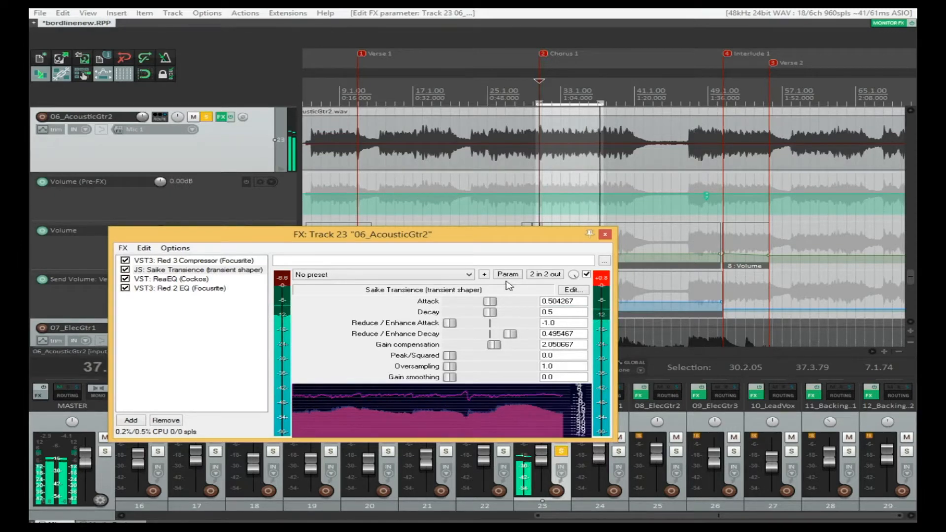
pyautogui.click(587, 274)
pyautogui.click(587, 274)
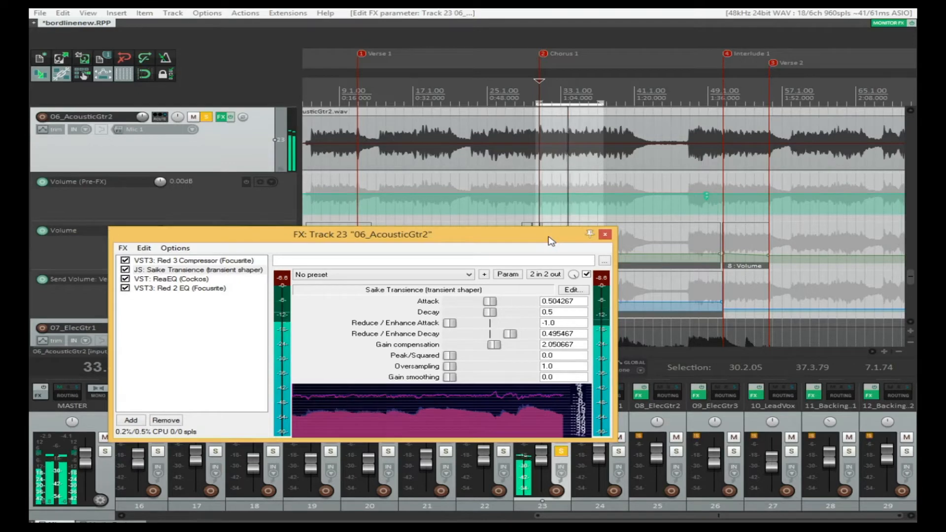
# Step: Compare ReaEQ bypassed and enabled on the acoustic guitar, and shift band 3's frequency to 5974.9 Hz
pyautogui.click(198, 279)
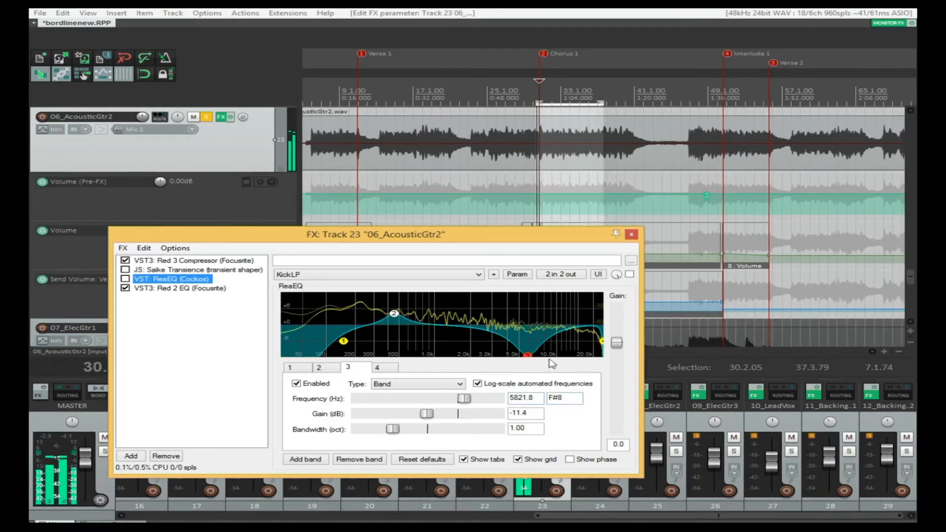
pyautogui.moveTo(607, 339)
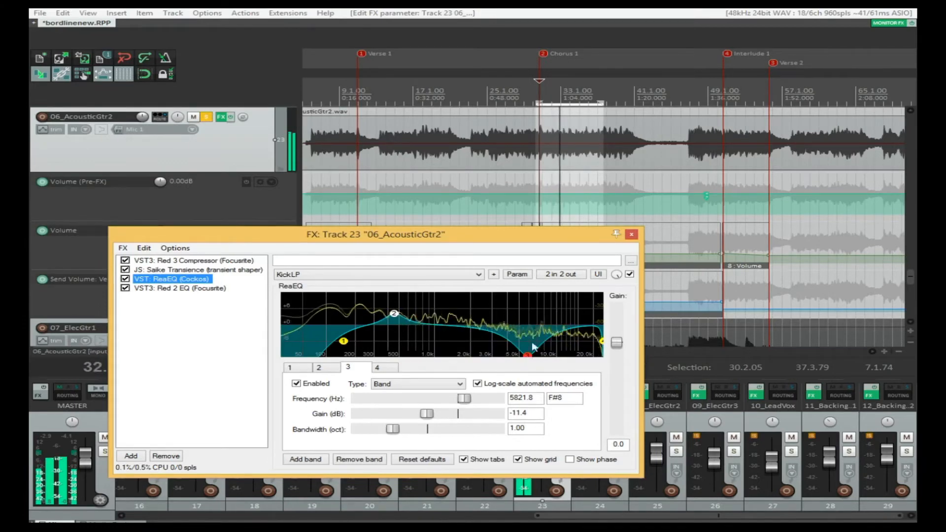
pyautogui.moveTo(531, 362)
pyautogui.mouseDown()
pyautogui.moveTo(534, 302)
pyautogui.moveTo(531, 358)
pyautogui.mouseUp()
# Step: Move the FX window clear of the mixer and unsolo the 06_AcousticGtr2 track
pyautogui.moveTo(545, 237); pyautogui.dragTo(672, 327)
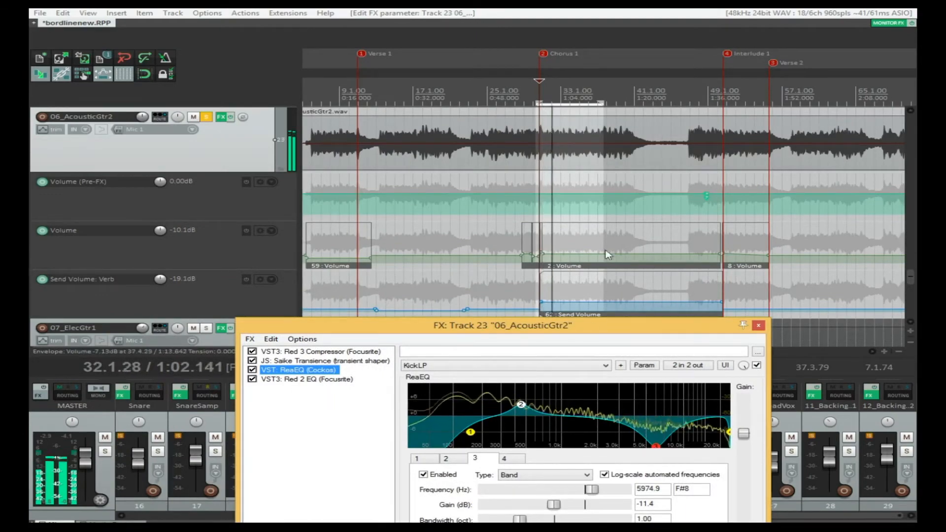
pyautogui.moveTo(589, 331); pyautogui.dragTo(528, 193)
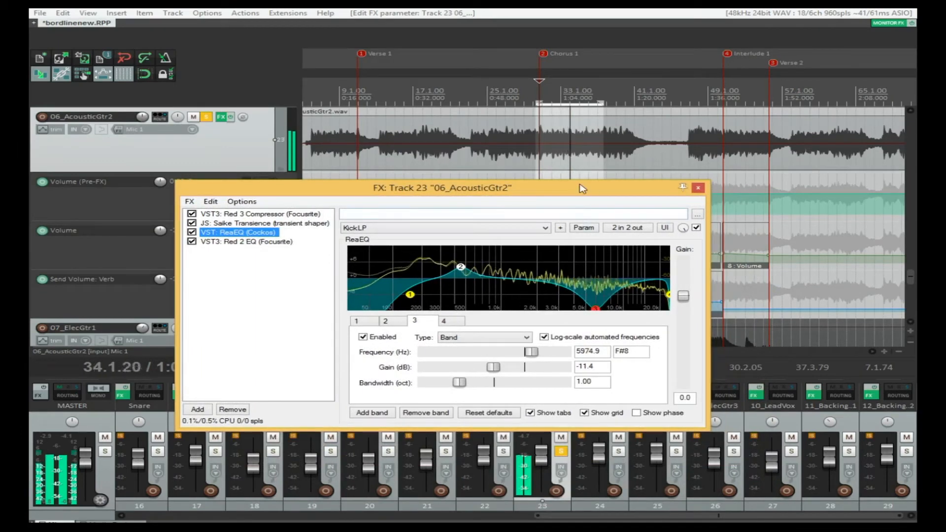
pyautogui.moveTo(588, 192); pyautogui.dragTo(579, 122)
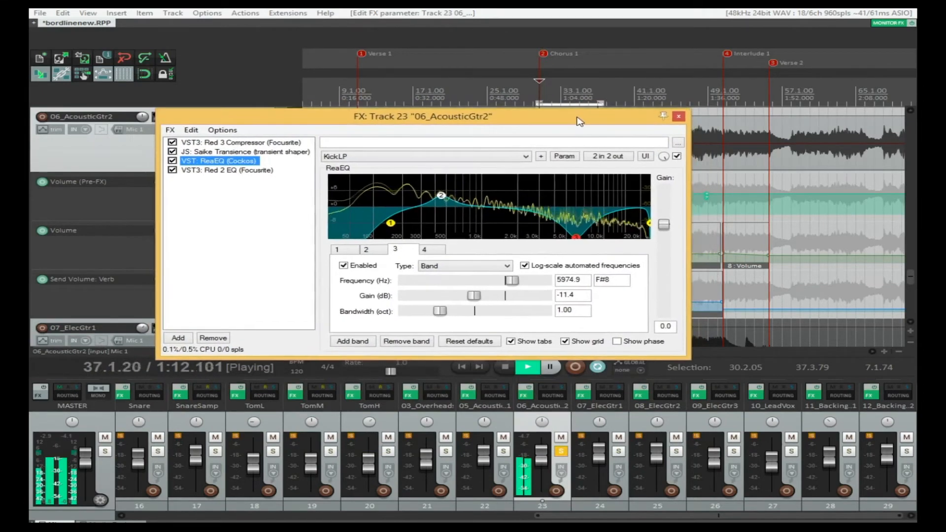
pyautogui.click(561, 452)
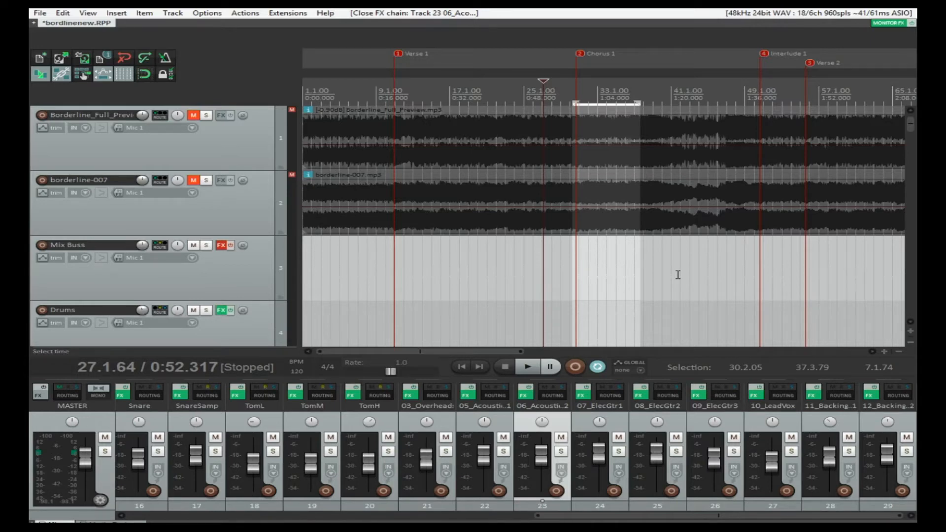
# Step: Review the track list from the reference mixes through the Mix Buss, Drums, Guitars, Vox, Verb and Bass Buss Sub tracks
pyautogui.scroll(-2, 678, 274)
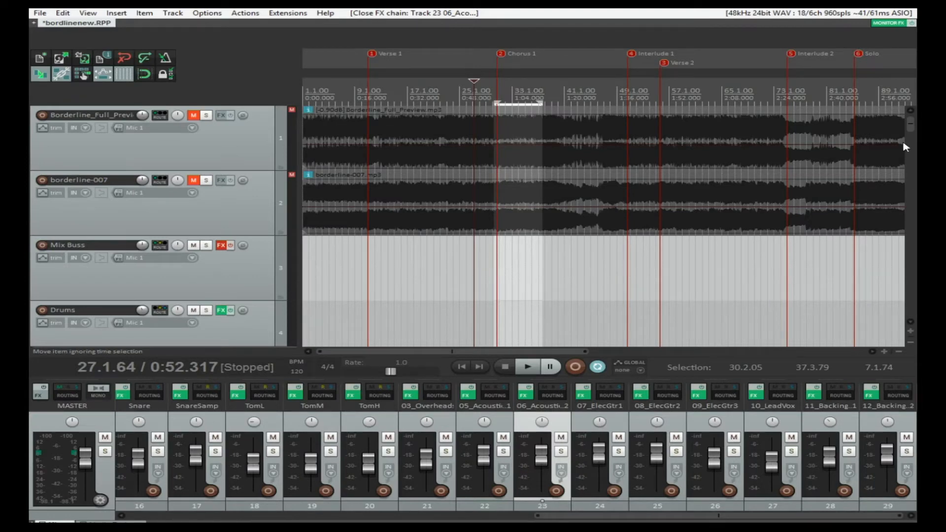
pyautogui.scroll(-5, 912, 153)
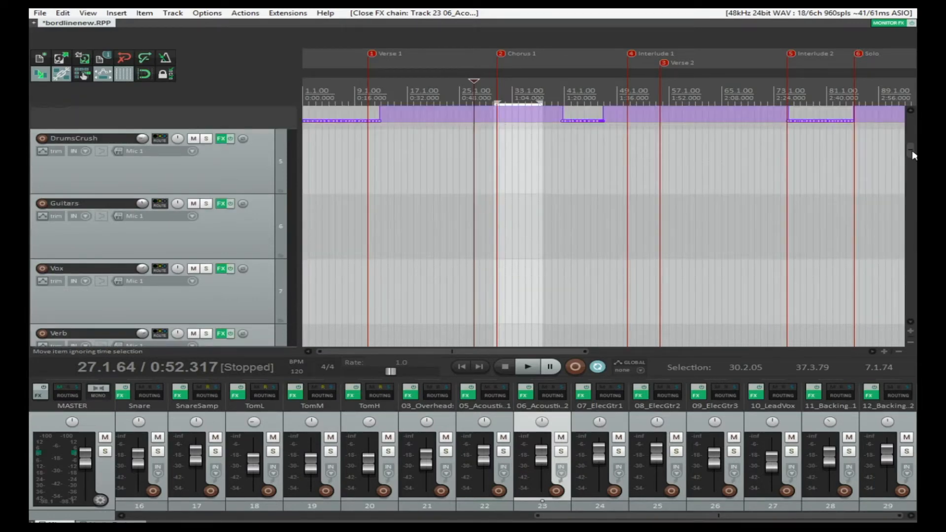
pyautogui.scroll(5, 913, 156)
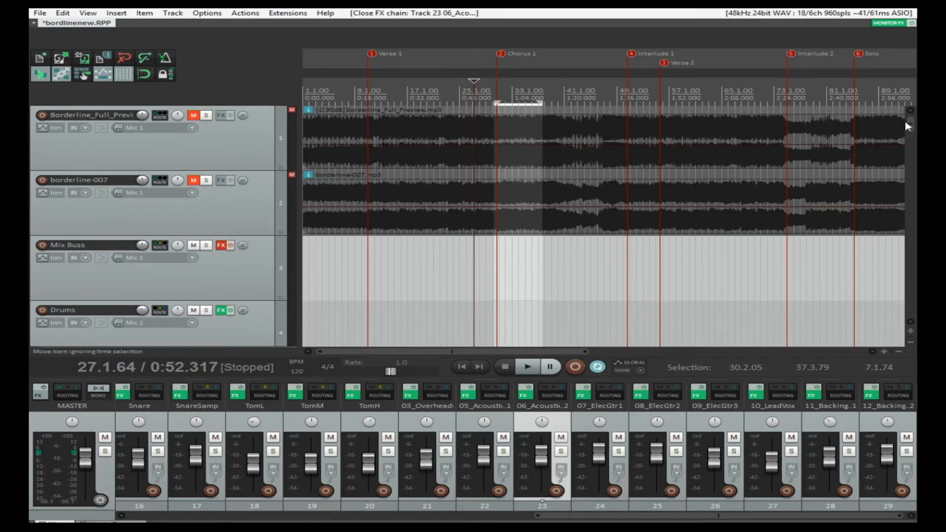
pyautogui.scroll(-5, 908, 126)
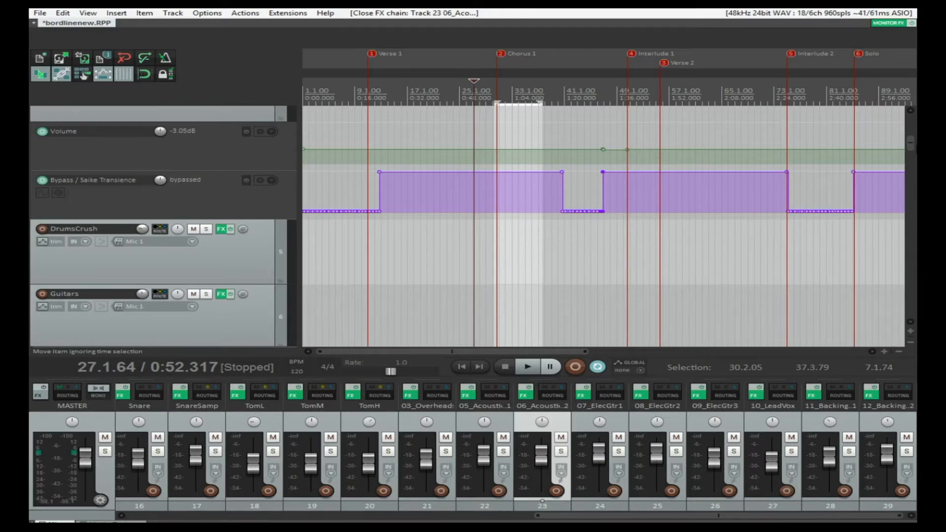
pyautogui.scroll(-3, 599, 183)
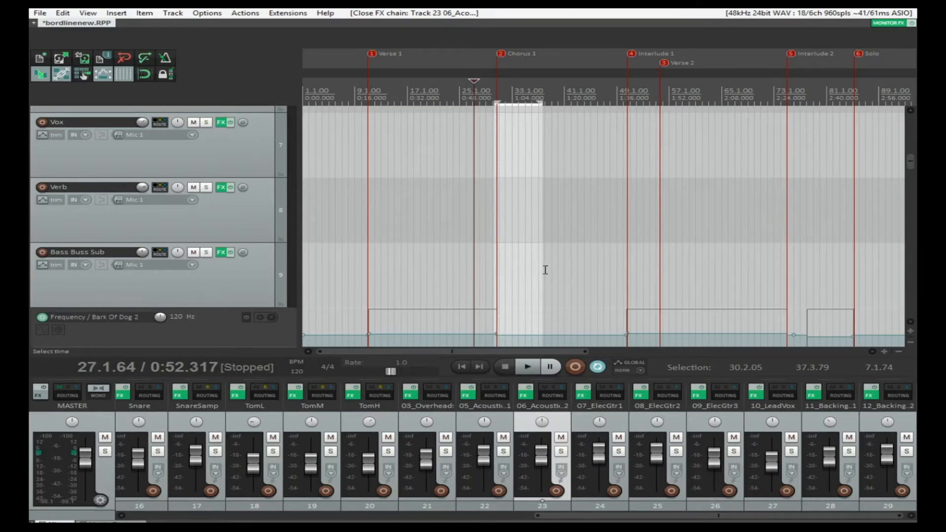
# Step: Review the mixer channels and track list from the bus tracks through the bass, drum, guitar and vocal tracks
pyautogui.scroll(-3, 545, 270)
pyautogui.moveTo(906, 164)
pyautogui.mouseDown()
pyautogui.moveTo(912, 196)
pyautogui.moveTo(912, 173)
pyautogui.mouseUp()
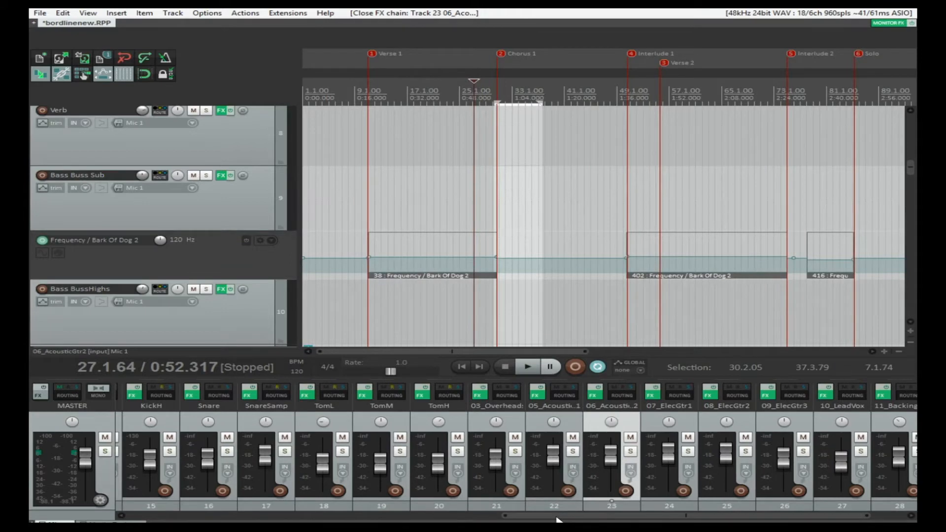
pyautogui.moveTo(557, 519); pyautogui.dragTo(185, 518)
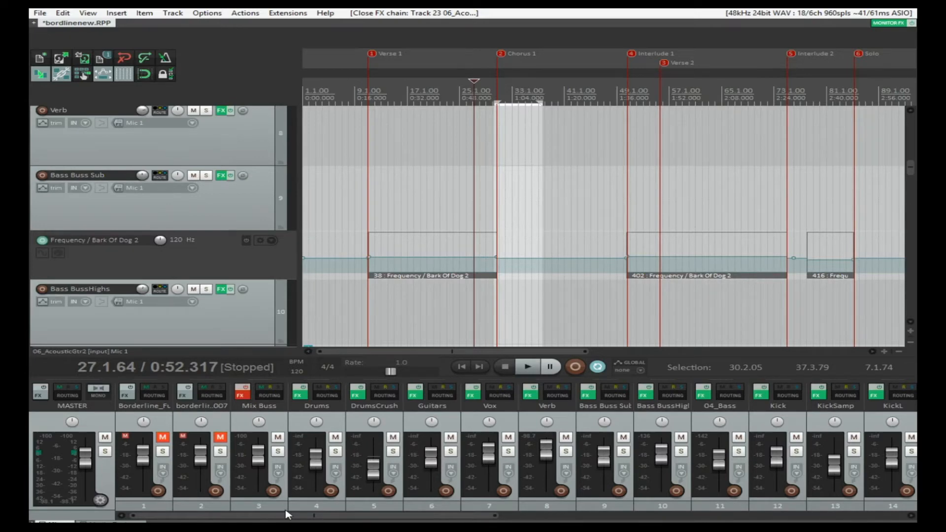
pyautogui.moveTo(910, 169); pyautogui.dragTo(907, 216)
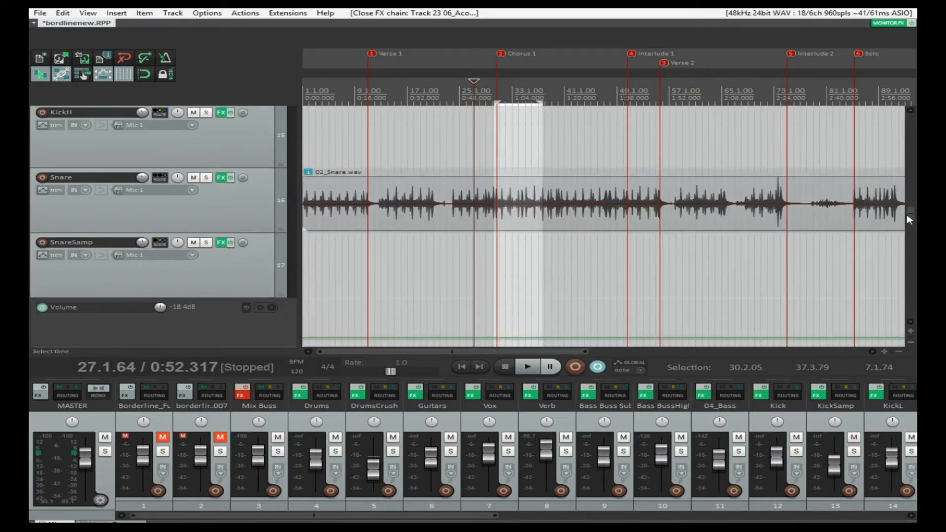
pyautogui.moveTo(490, 516); pyautogui.dragTo(682, 518)
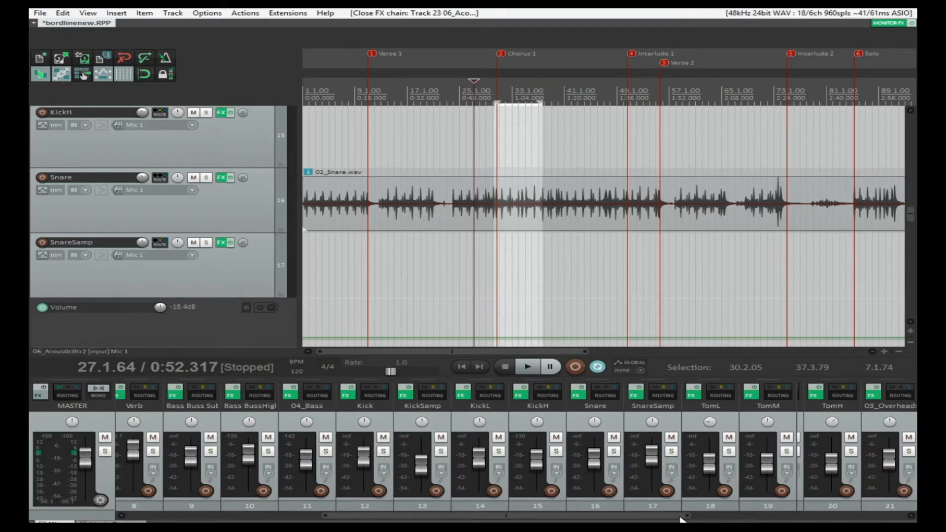
pyautogui.click(760, 516)
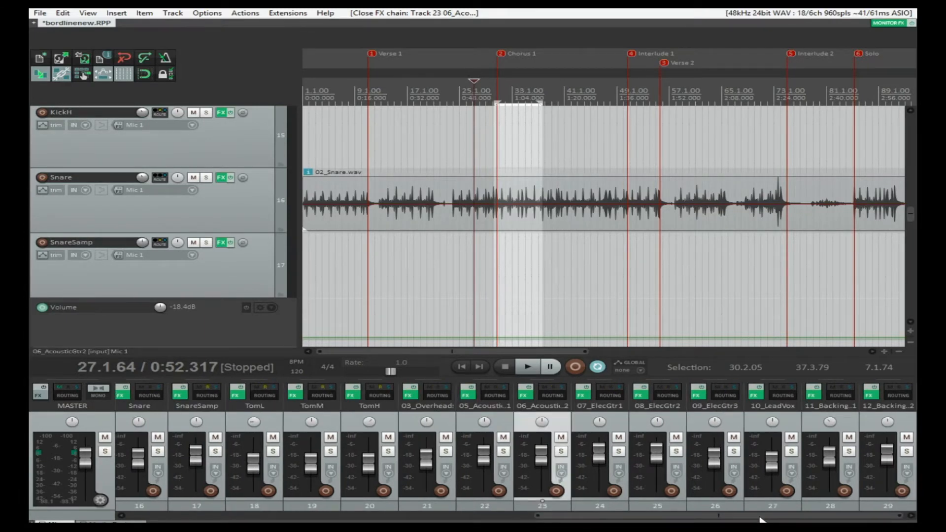
pyautogui.moveTo(760, 517); pyautogui.dragTo(683, 515)
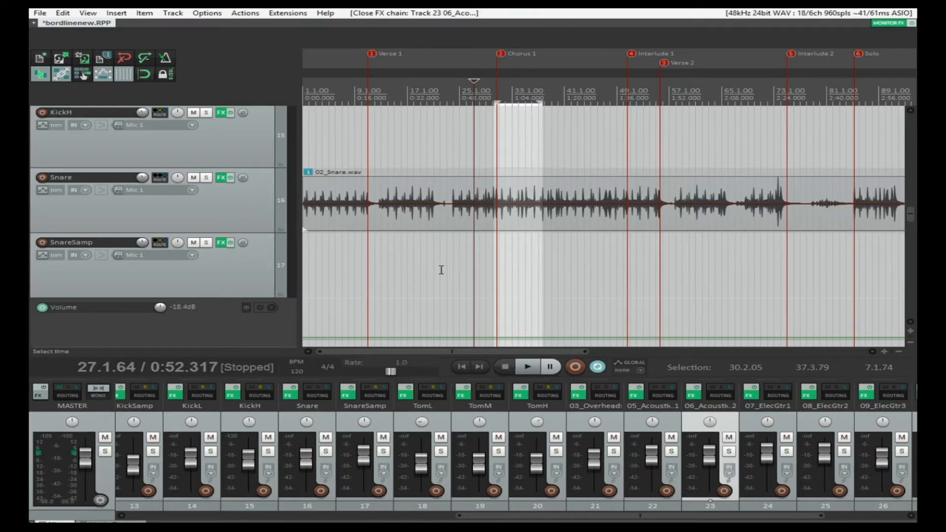
pyautogui.moveTo(540, 517); pyautogui.dragTo(618, 518)
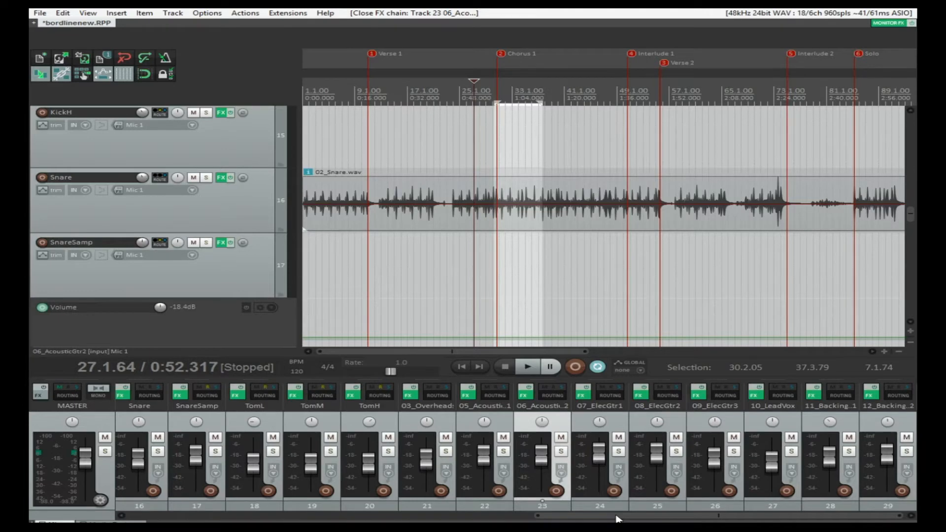
pyautogui.moveTo(619, 517); pyautogui.dragTo(498, 516)
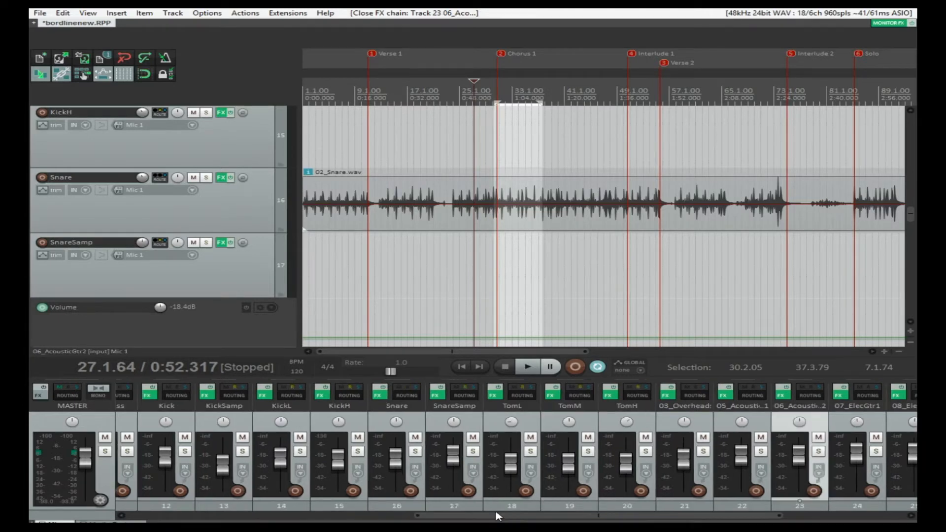
pyautogui.moveTo(497, 517); pyautogui.dragTo(618, 517)
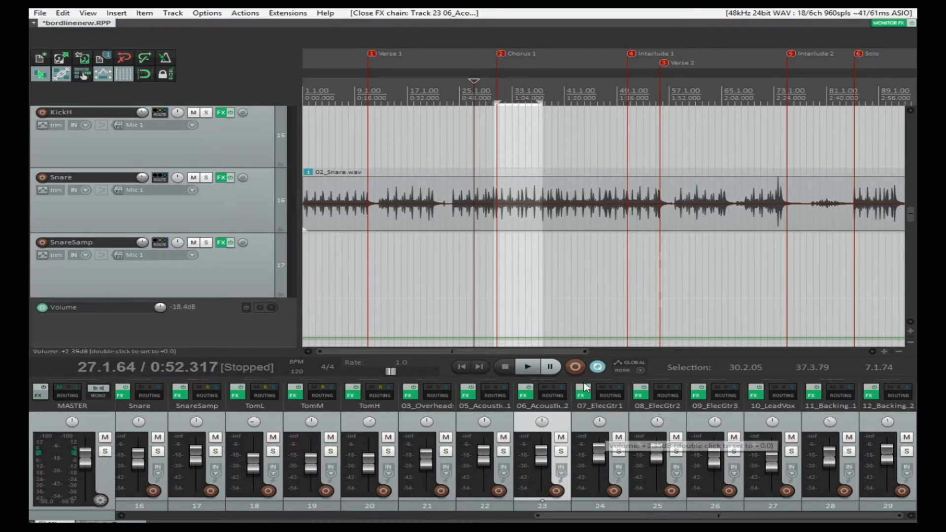
# Step: Play the mix for a moment, stop it, and show the Media Explorer
pyautogui.press('space')
pyautogui.press('space')
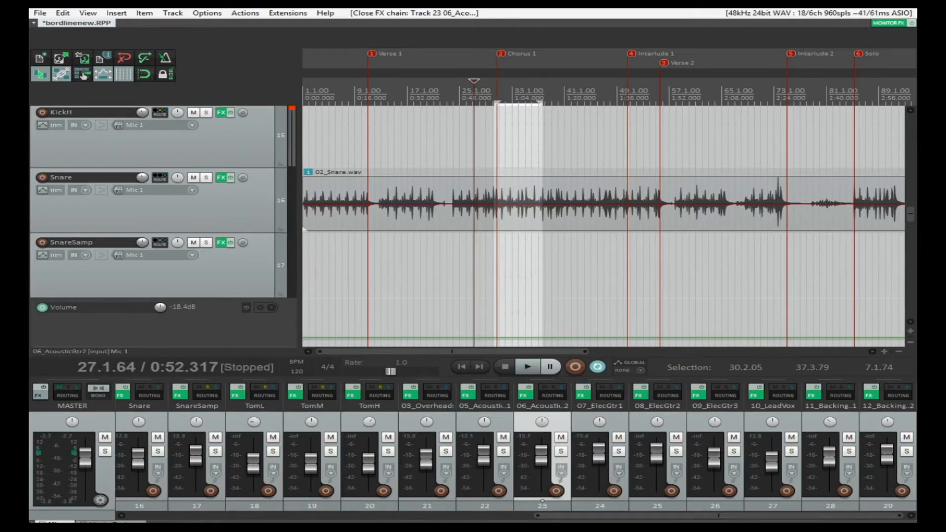
pyautogui.hotkey('ctrl', 'alt', 'x')
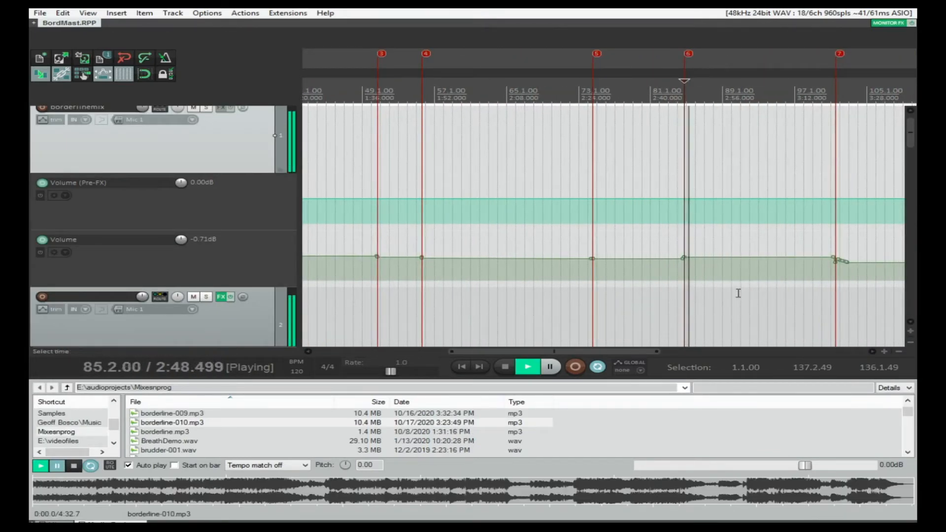
# Step: Increase the height of the BassSub track in the BordMast.RPP mastering project
pyautogui.scroll(-3, 710, 300)
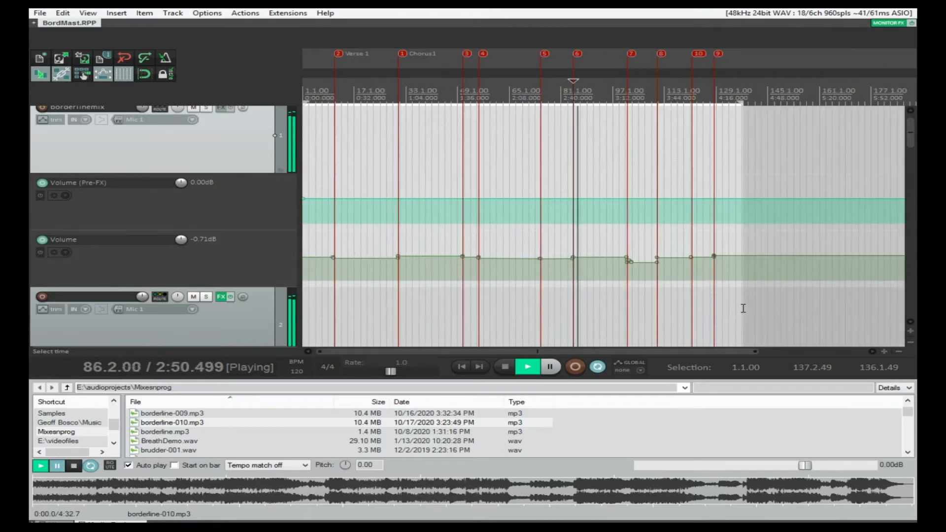
pyautogui.moveTo(913, 135); pyautogui.dragTo(905, 258)
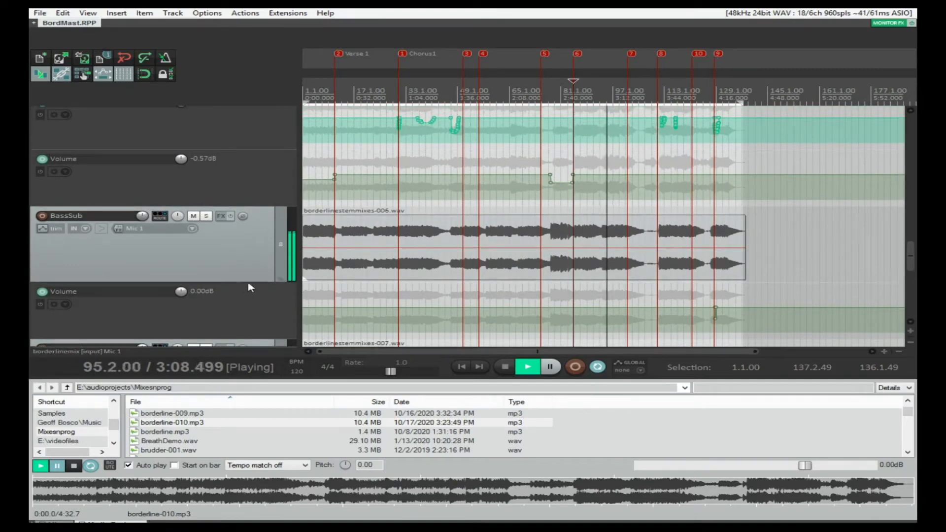
pyautogui.moveTo(250, 281); pyautogui.dragTo(250, 338)
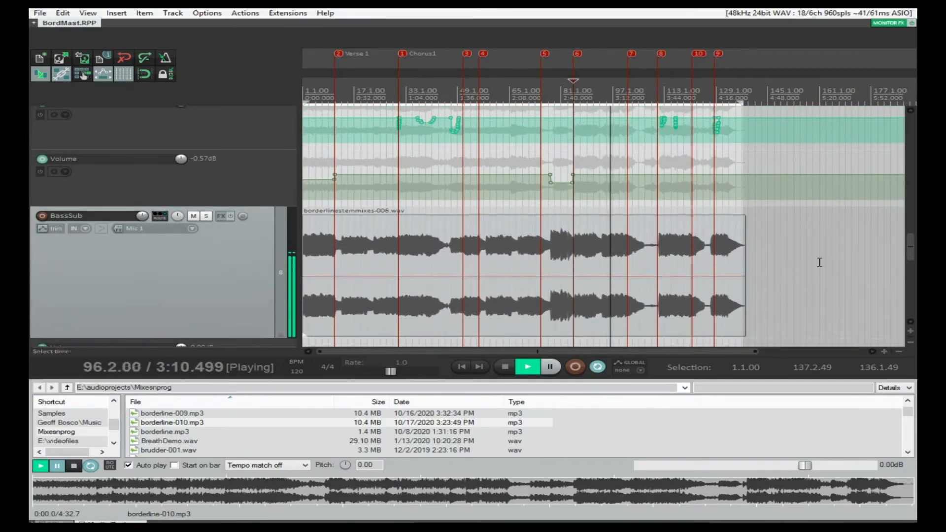
# Step: Increase the height of the DrumCrush track for a closer look at its waveform from marker 6 onward
pyautogui.scroll(-6, 878, 251)
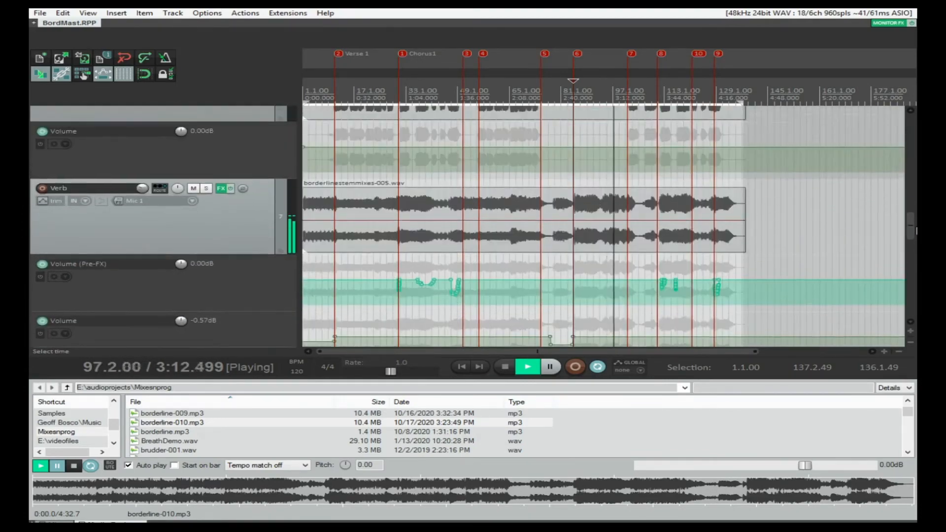
pyautogui.scroll(6, 604, 226)
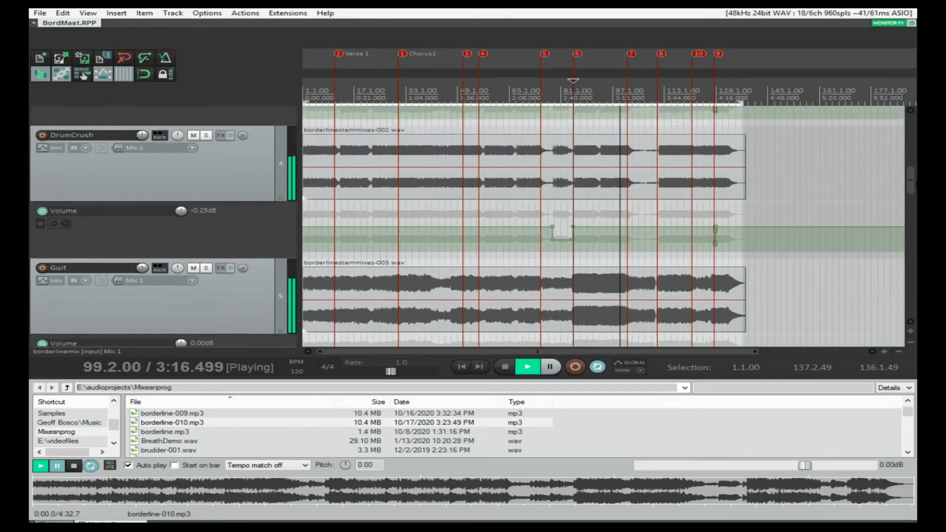
pyautogui.scroll(-1, 598, 250)
pyautogui.scroll(3, 598, 252)
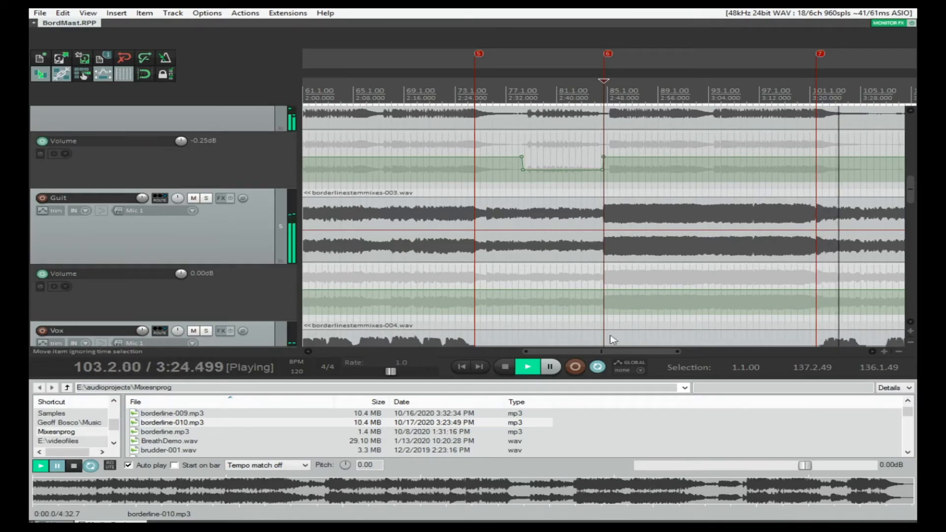
pyautogui.moveTo(594, 352); pyautogui.dragTo(664, 357)
pyautogui.moveTo(912, 195); pyautogui.dragTo(915, 182)
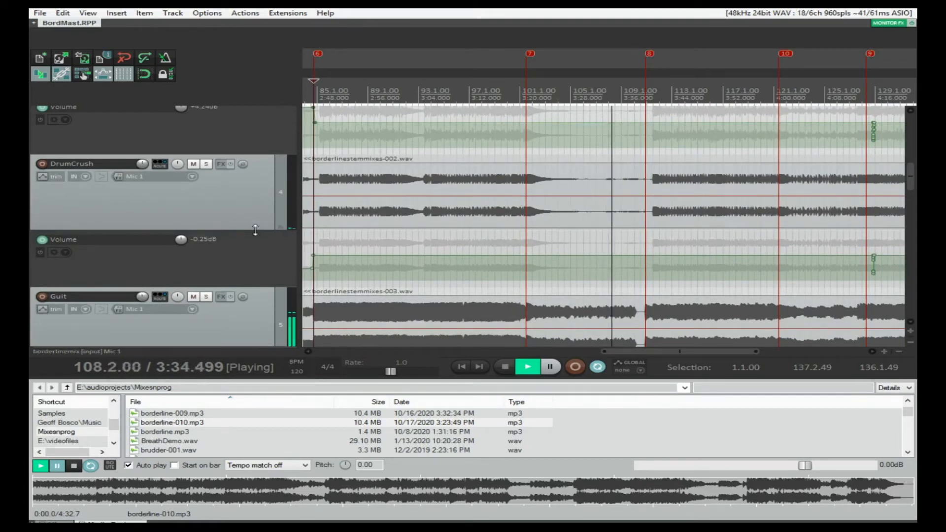
pyautogui.moveTo(258, 228); pyautogui.dragTo(255, 330)
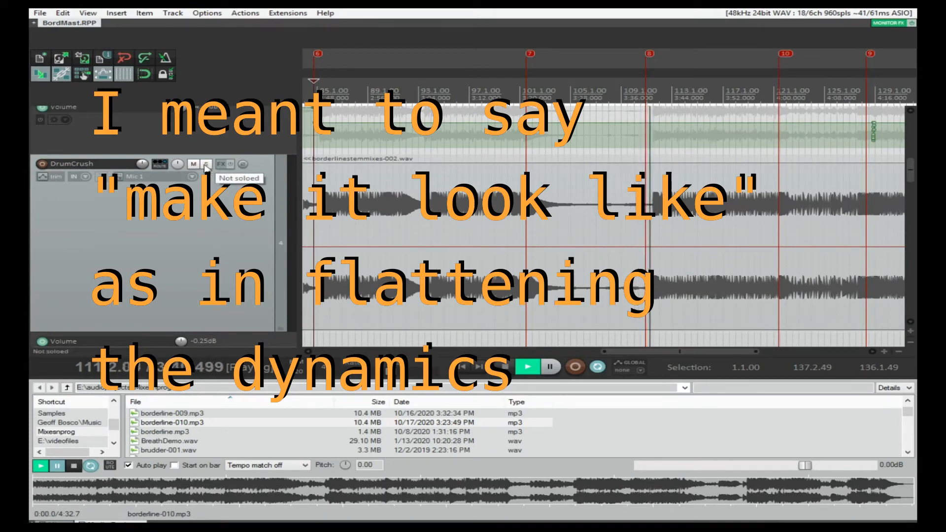
# Step: Solo the DrumCrush stem, listen while viewing its waveform through to the song's end, and unsolo it
pyautogui.click(206, 166)
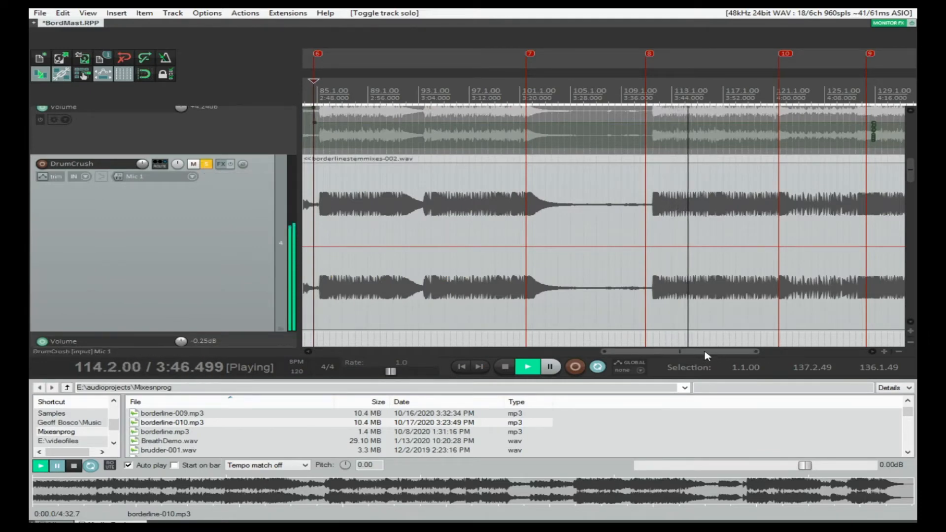
pyautogui.moveTo(705, 356); pyautogui.dragTo(786, 355)
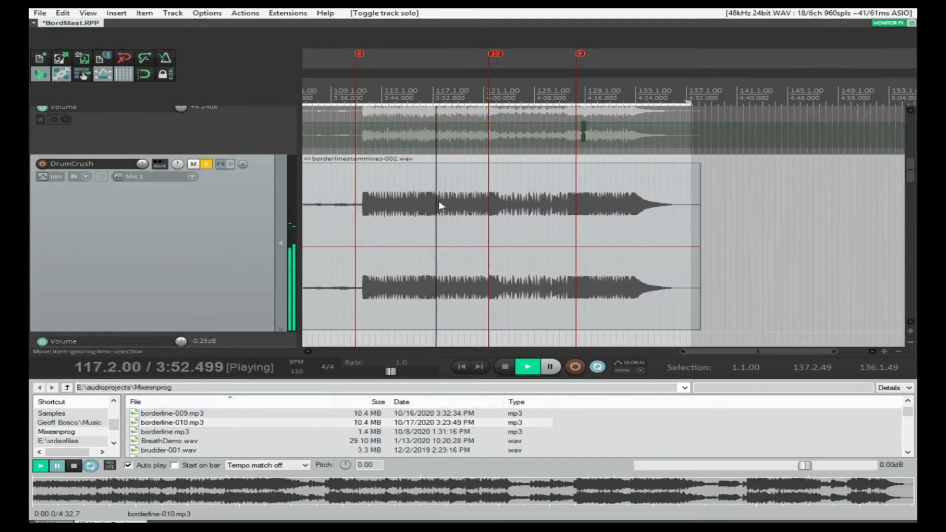
pyautogui.click(207, 164)
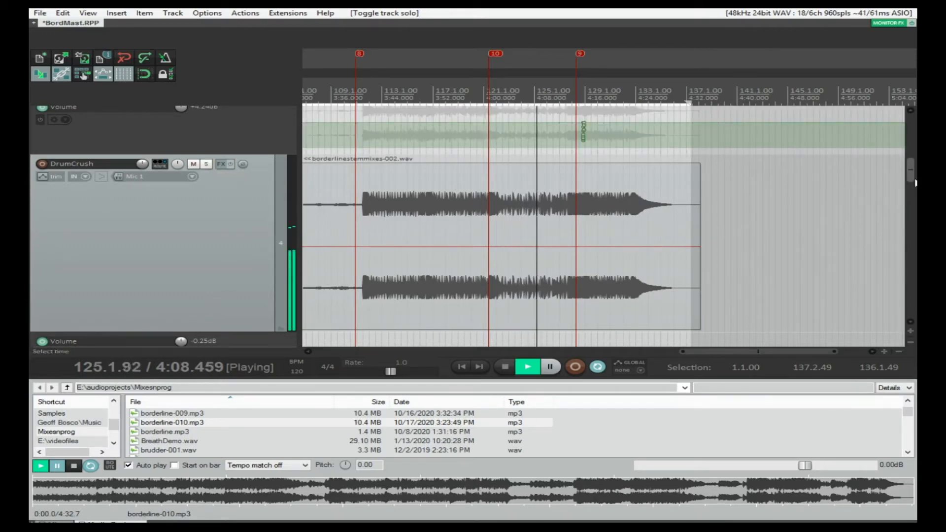
# Step: Inspect the bass, Guit and Vox stems near the song's end, and stop playback
pyautogui.moveTo(912, 178); pyautogui.dragTo(912, 275)
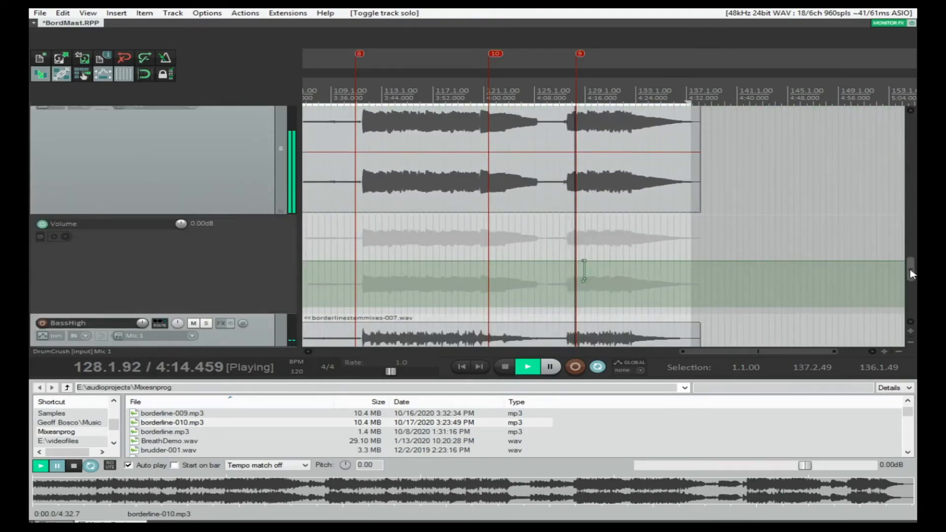
pyautogui.moveTo(912, 274); pyautogui.dragTo(914, 209)
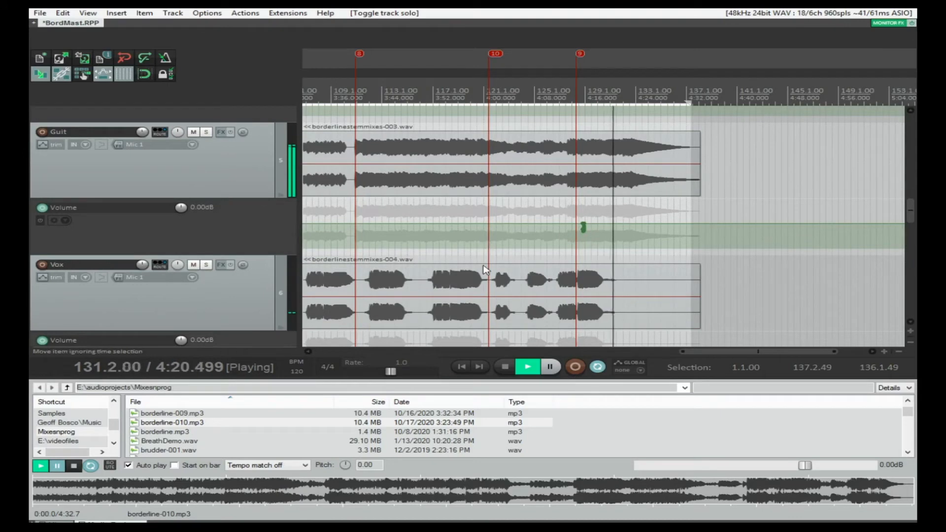
pyautogui.press('space')
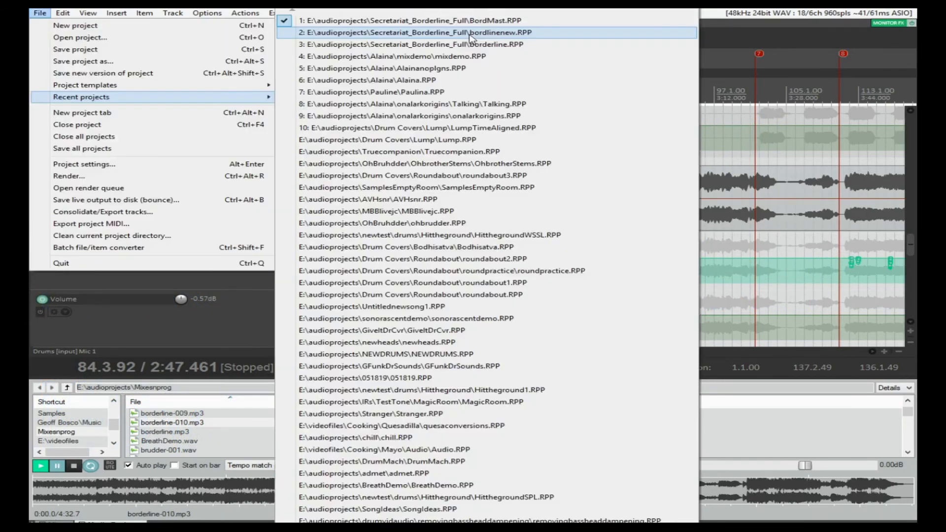
# Step: Reopen the recent project bordlinenew.RPP, saving the changes to BordMast.RPP
pyautogui.click(470, 33)
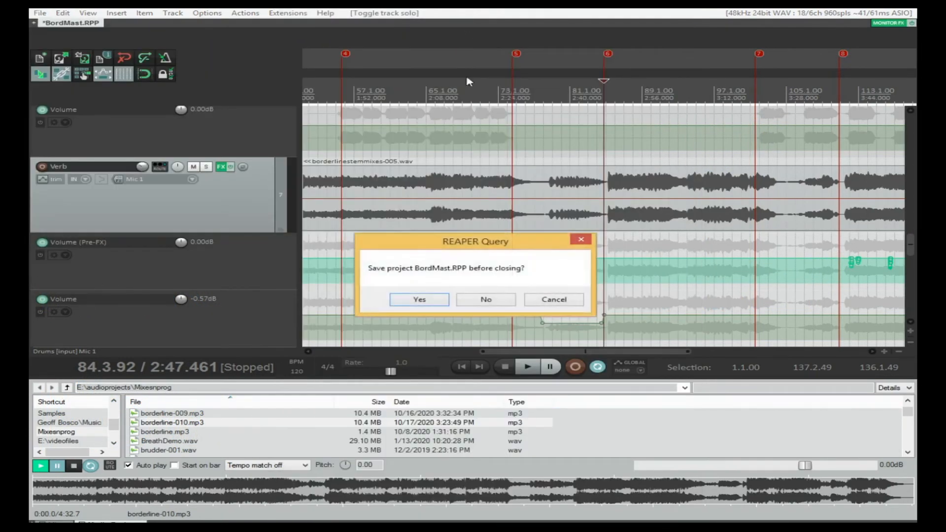
pyautogui.click(423, 302)
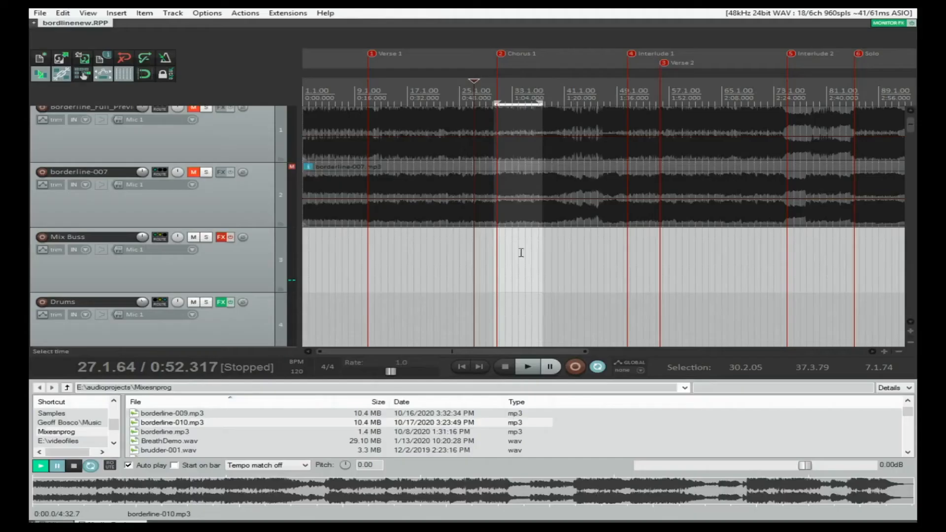
pyautogui.moveTo(913, 126)
pyautogui.mouseDown()
pyautogui.moveTo(914, 147)
pyautogui.moveTo(915, 127)
pyautogui.mouseUp()
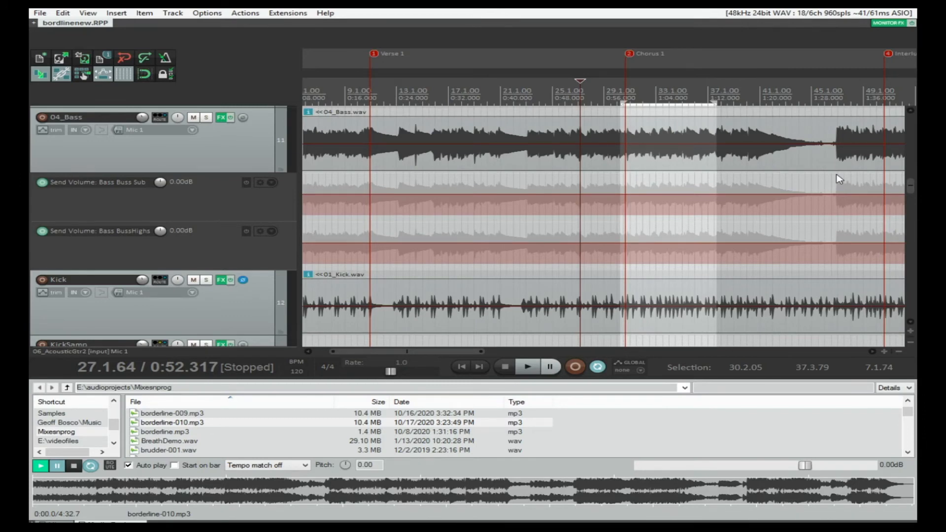
# Step: Examine the 04_Bass track and its send volume envelopes to Bass Buss Sub and Bass BussHighs across the song
pyautogui.scroll(-5, 859, 177)
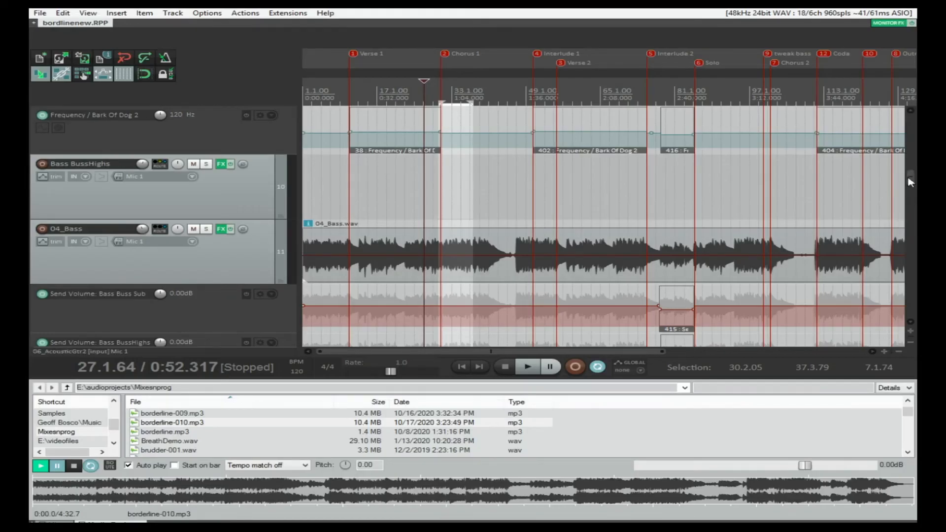
pyautogui.moveTo(910, 177); pyautogui.dragTo(909, 219)
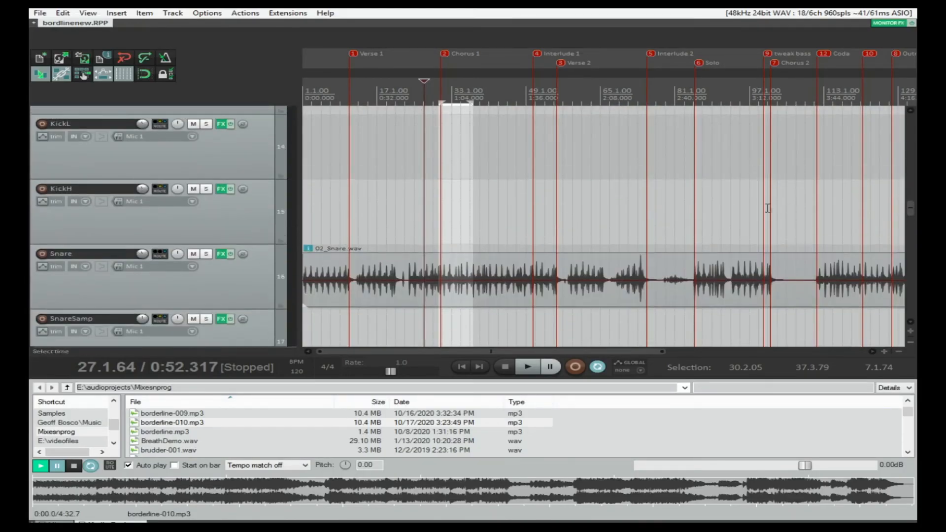
pyautogui.scroll(-3, 664, 222)
pyautogui.scroll(4, 541, 281)
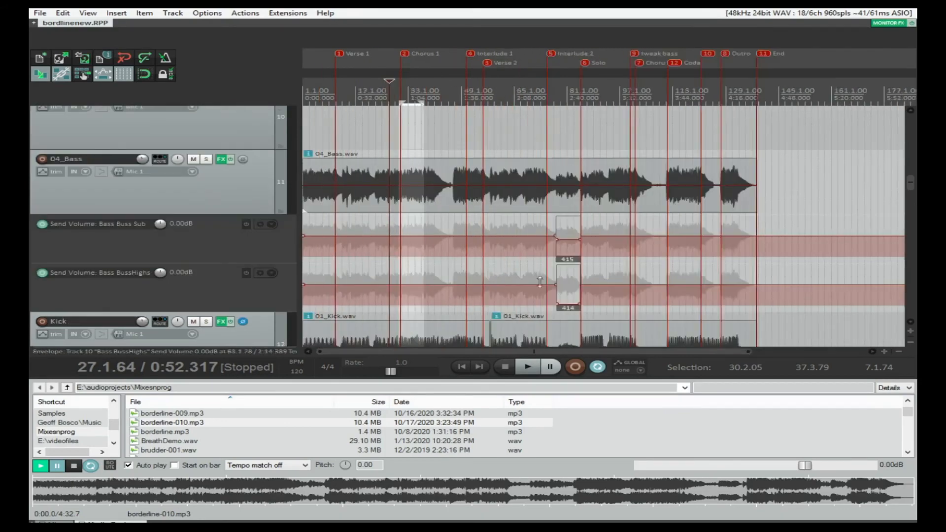
pyautogui.scroll(4, 540, 282)
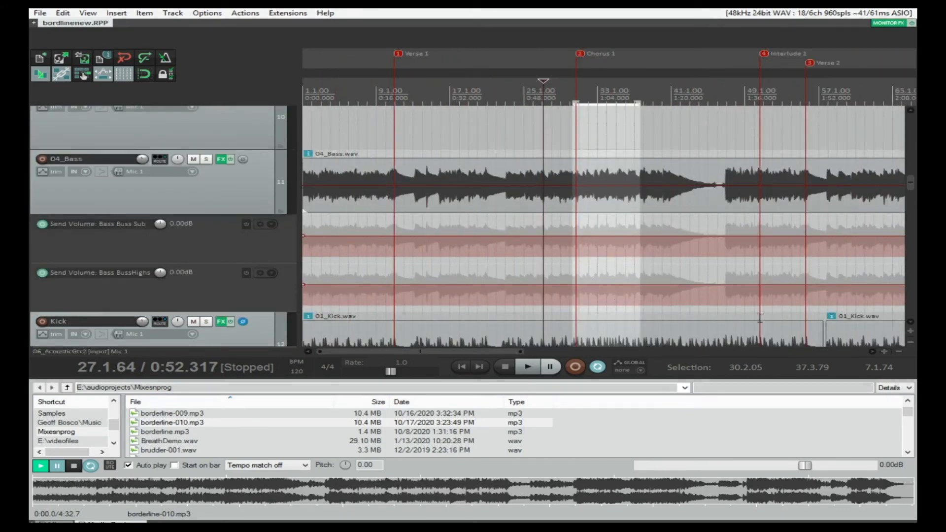
# Step: Examine the automation on the overhead, tom and acoustic guitar tracks, including 06_AcousticGtr2's Pre-FX volume, volume and Verb send envelopes
pyautogui.scroll(-10, 760, 318)
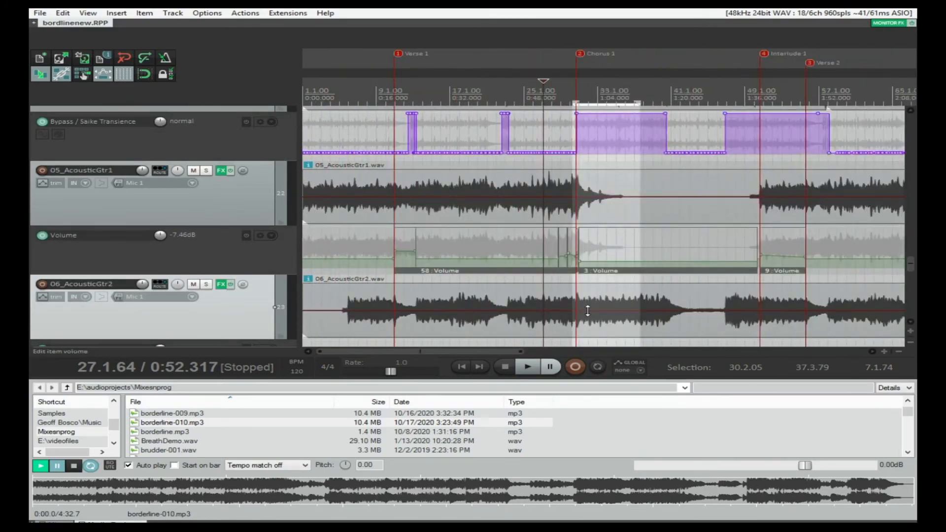
pyautogui.moveTo(912, 259)
pyautogui.mouseDown()
pyautogui.moveTo(912, 268)
pyautogui.moveTo(913, 255)
pyautogui.mouseUp()
pyautogui.scroll(2, 913, 259)
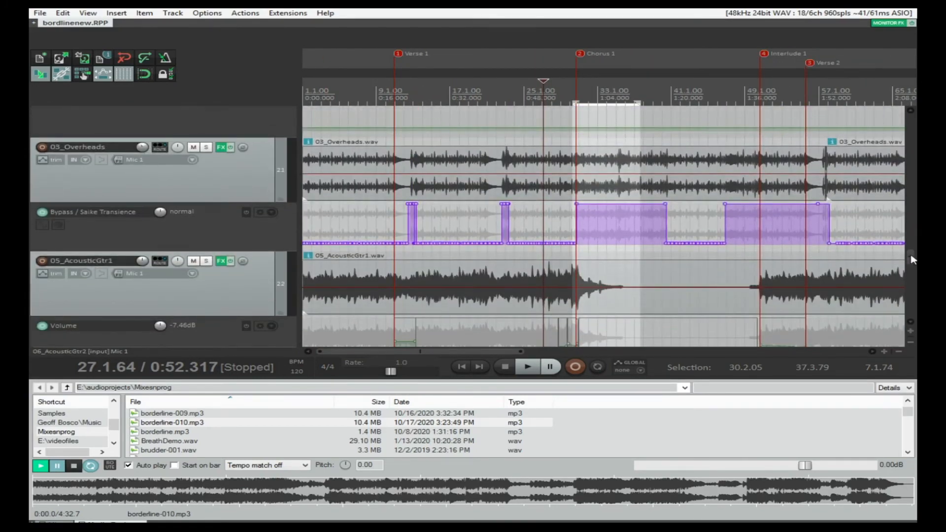
pyautogui.scroll(-3, 912, 260)
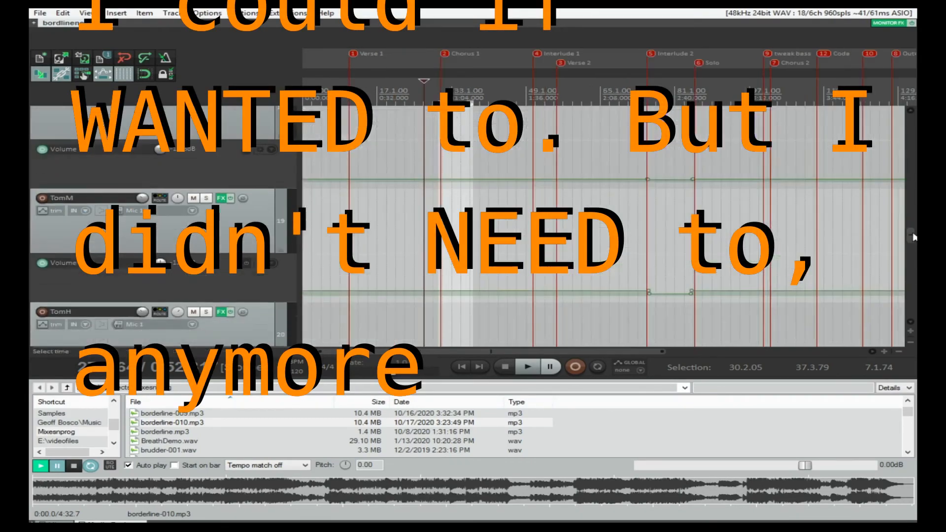
pyautogui.moveTo(913, 236); pyautogui.dragTo(912, 282)
pyautogui.scroll(4, 691, 338)
pyautogui.scroll(-5, 832, 287)
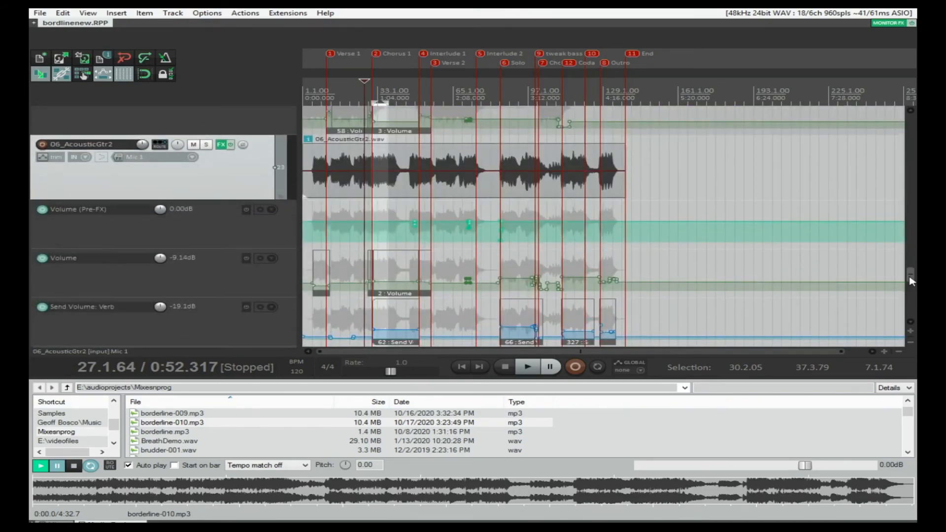
pyautogui.moveTo(912, 280); pyautogui.dragTo(913, 286)
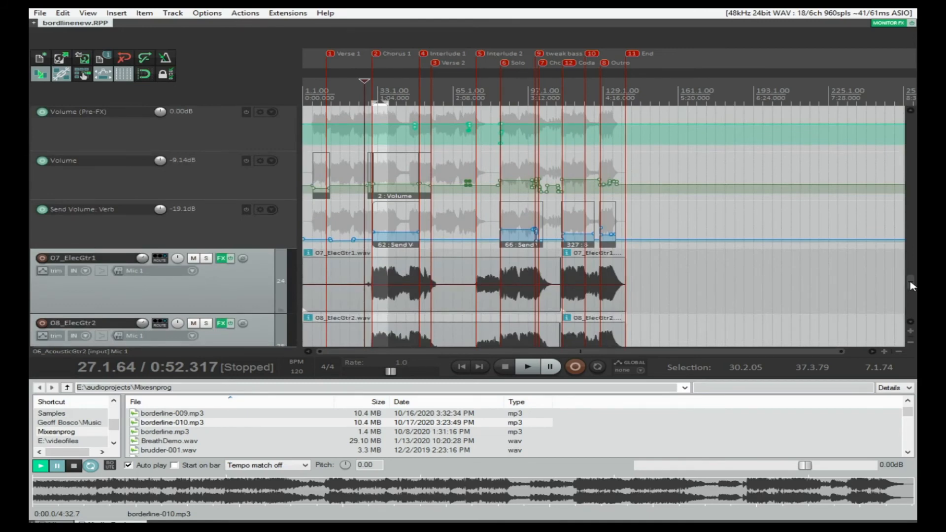
pyautogui.moveTo(912, 286); pyautogui.dragTo(912, 279)
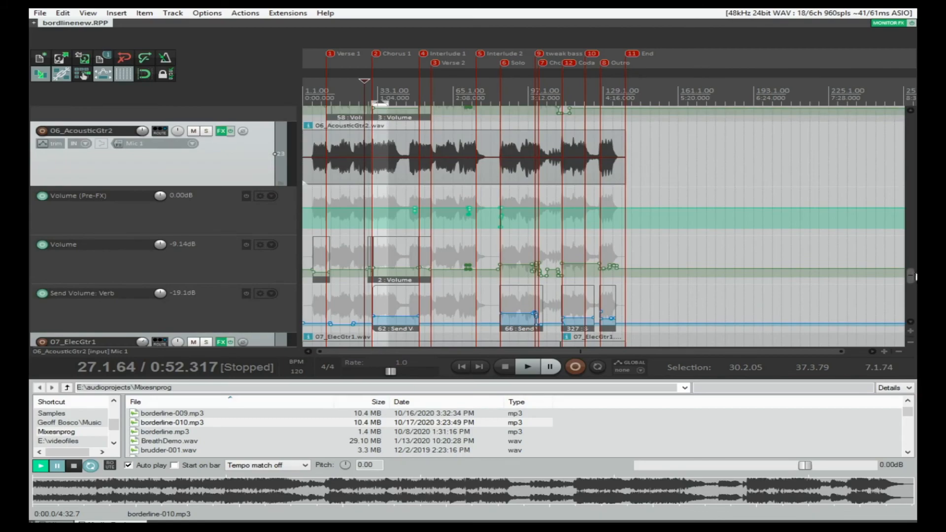